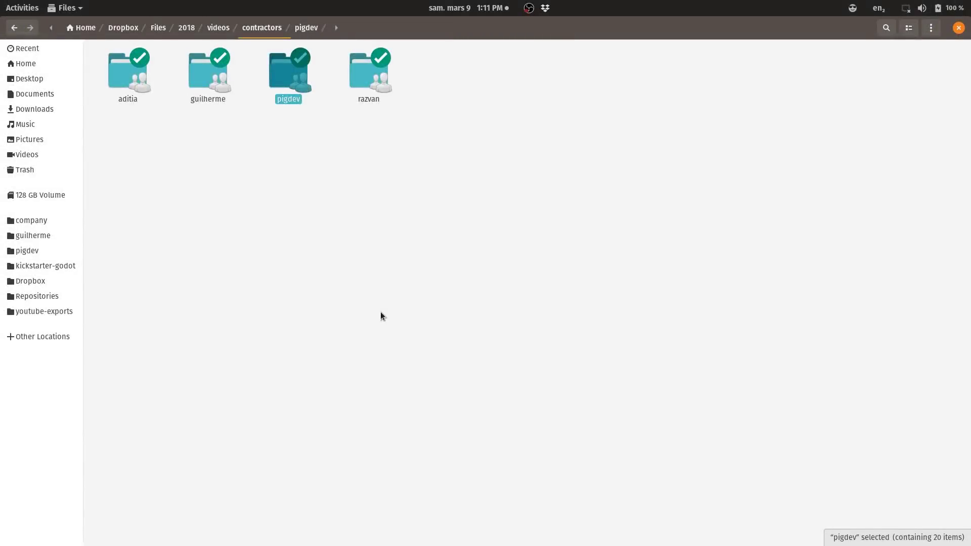
Step: Open the pigdev contractor folder in the file manager
key("Return")
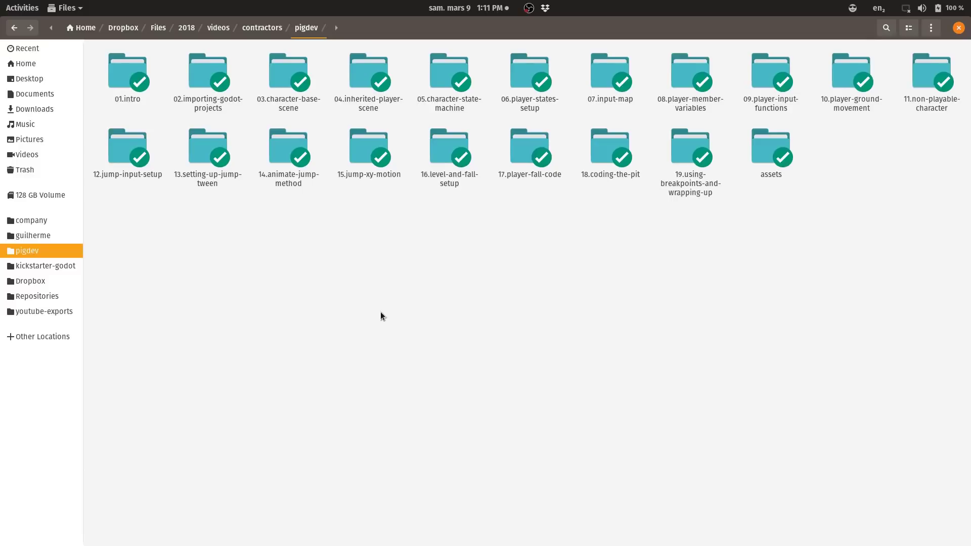
Step: Select the chapter folders 01.intro through 19 in pigdev, then clear the selection
left_click(666, 147)
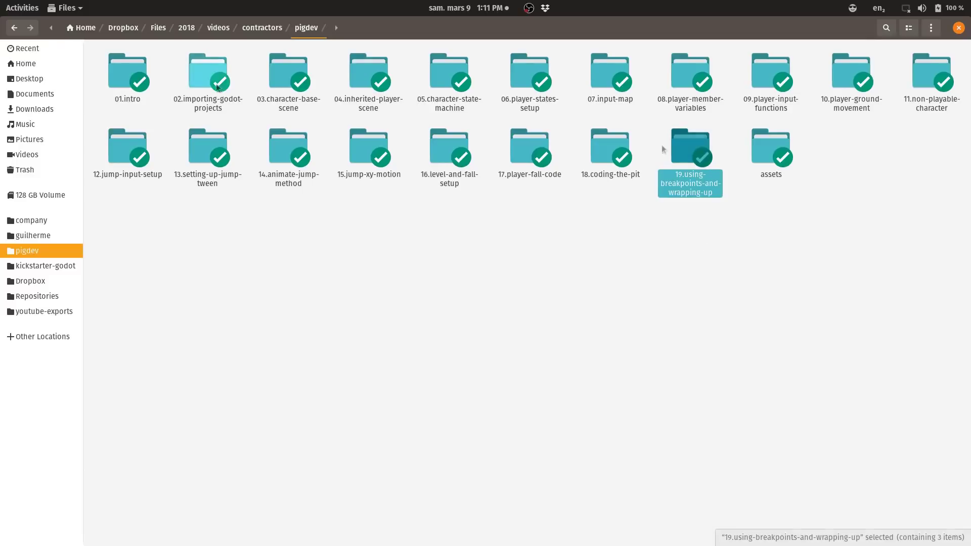
left_click(202, 84, "shift")
left_click(150, 94, "shift")
left_click(229, 265)
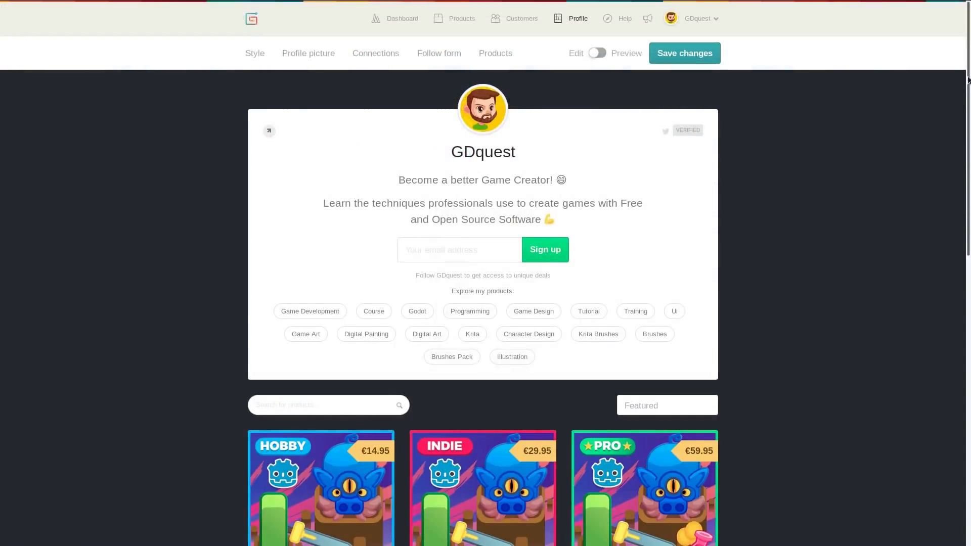
Step: Bring the Hobby, Indie and Pro course cards (€14.95, €29.95, €59.95) into view
scroll(911, 217, "down", 5)
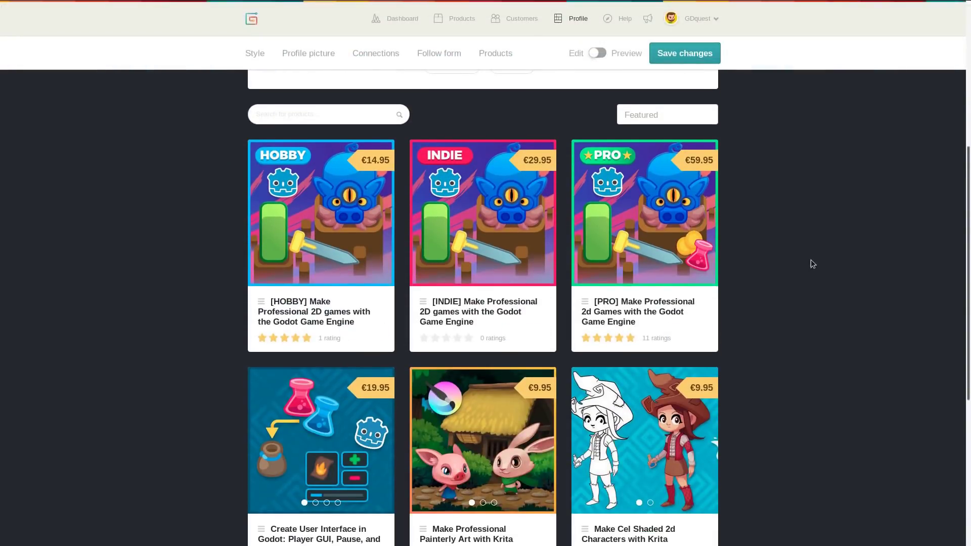
mouse_move(706, 330)
mouse_move(710, 303)
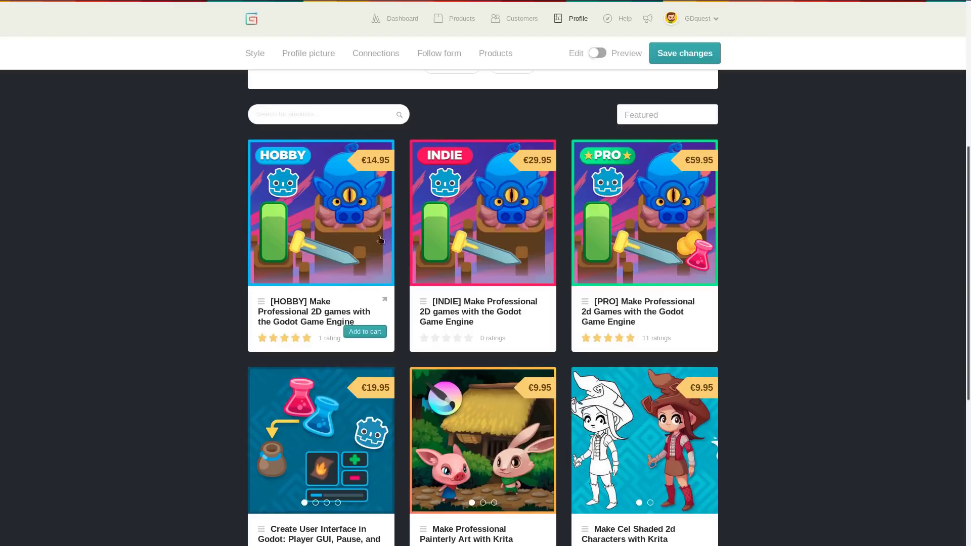
mouse_move(644, 342)
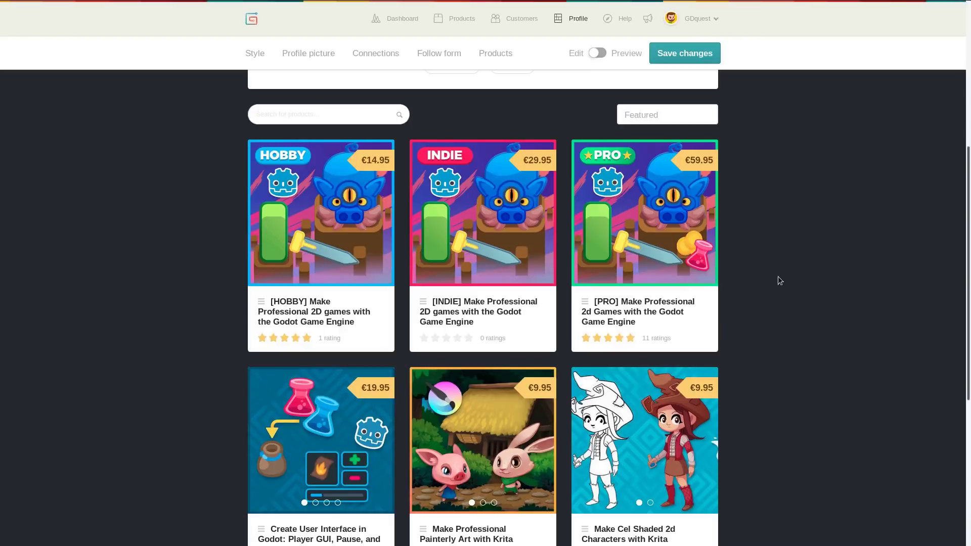
Step: Scroll down through the Gumroad product cards and back up
scroll(778, 277, "down", 3)
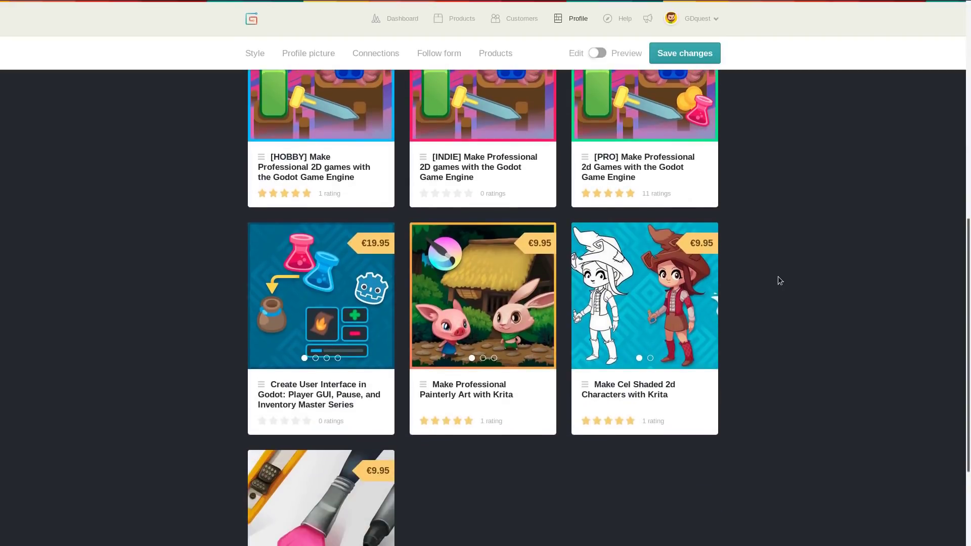
scroll(778, 277, "down", 3)
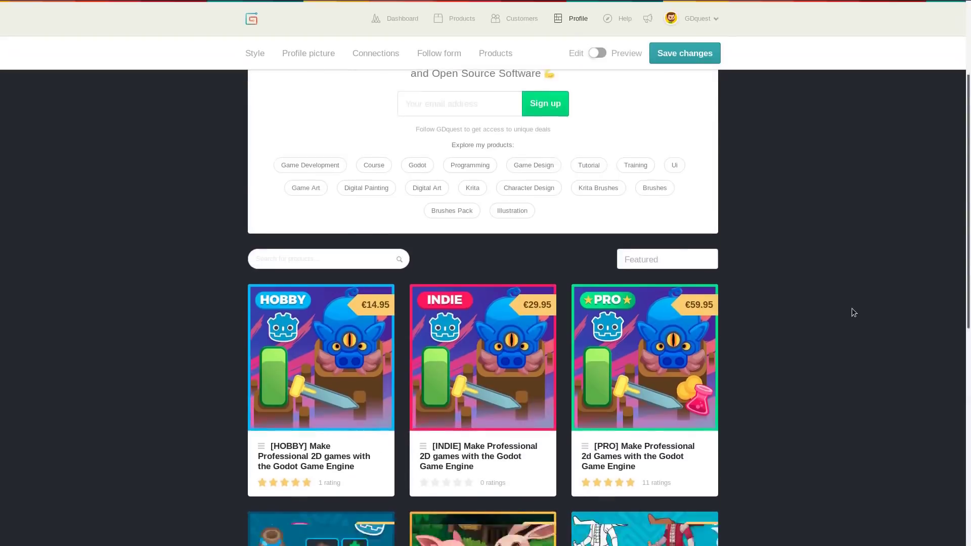
scroll(853, 312, "up", 4)
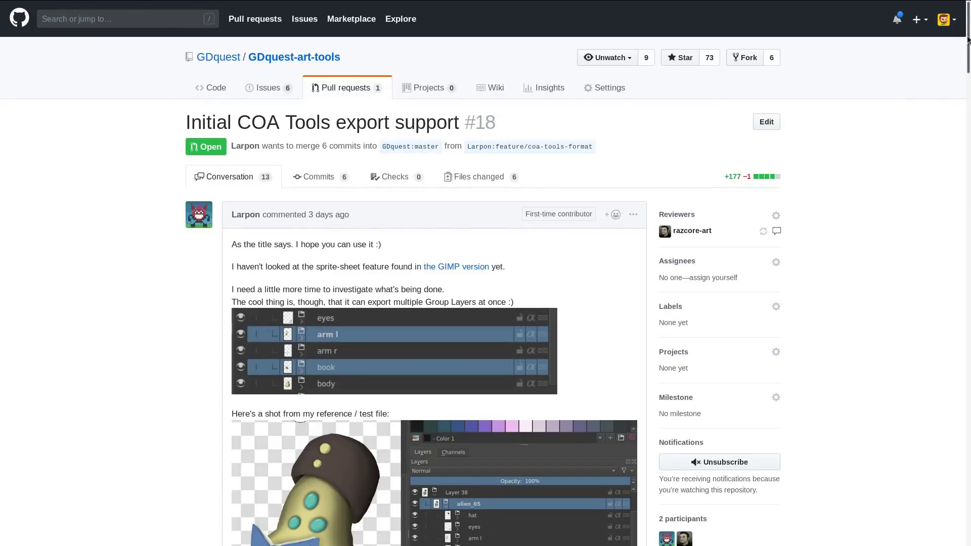
Step: Scroll through PR #18's screenshots, then switch to the Blender cut-out tools video
scroll(955, 73, "down", 5)
scroll(956, 73, "down", 3)
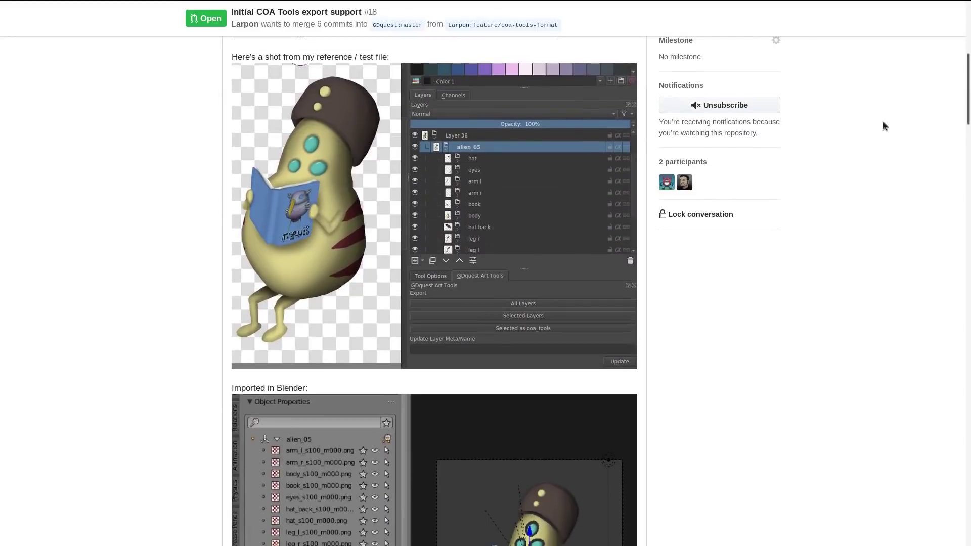
scroll(961, 107, "down", 2)
scroll(961, 107, "down", 3)
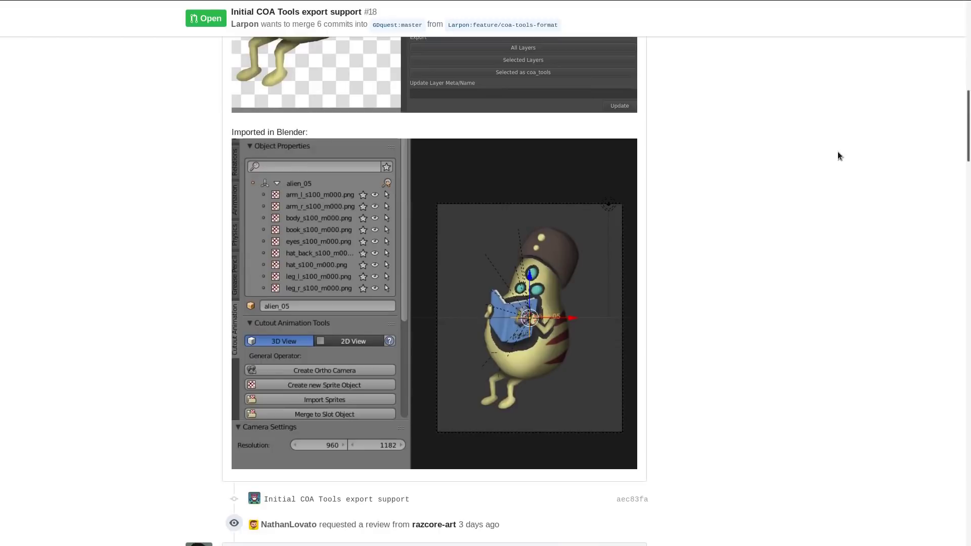
key("ctrl+Tab")
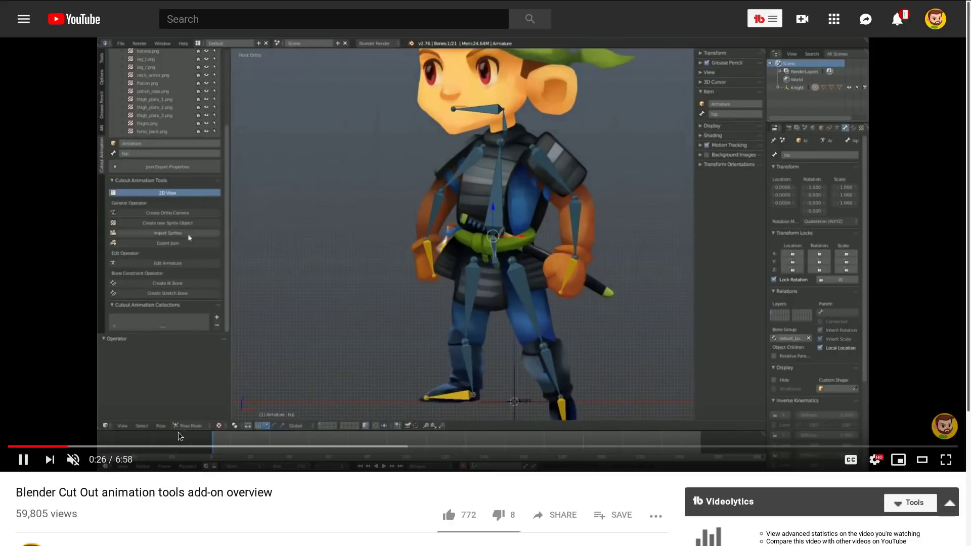
Step: Seek through the cut-out tools video up to 2:37, pause at 0:43, and return to PR #314
left_click(115, 446)
left_click(138, 446)
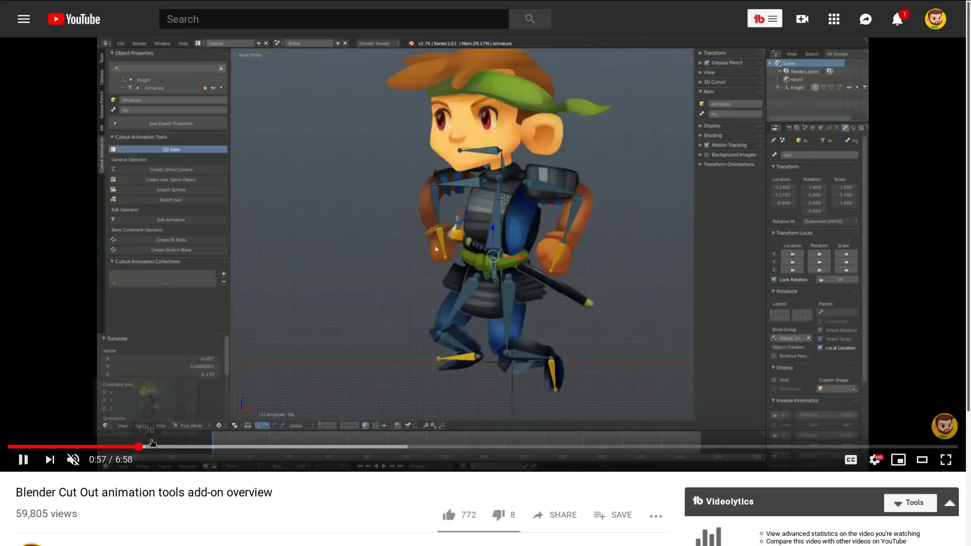
left_click(165, 446)
left_click(187, 446)
left_click(221, 447)
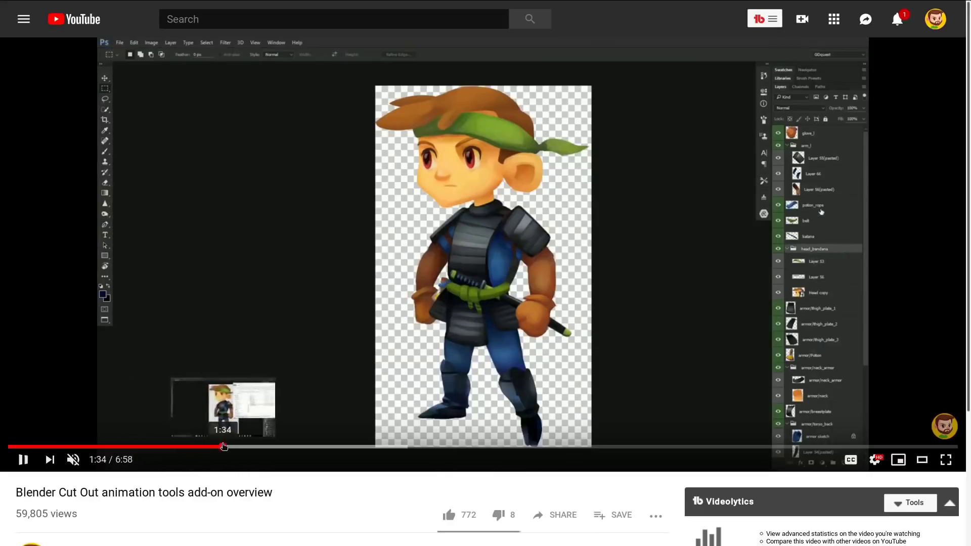
left_click(328, 446)
left_click(364, 447)
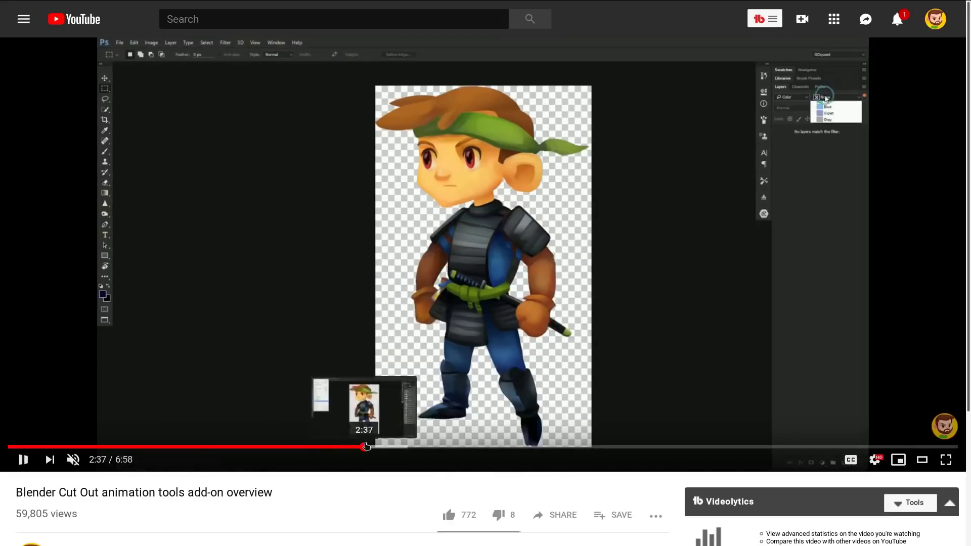
left_click(106, 447)
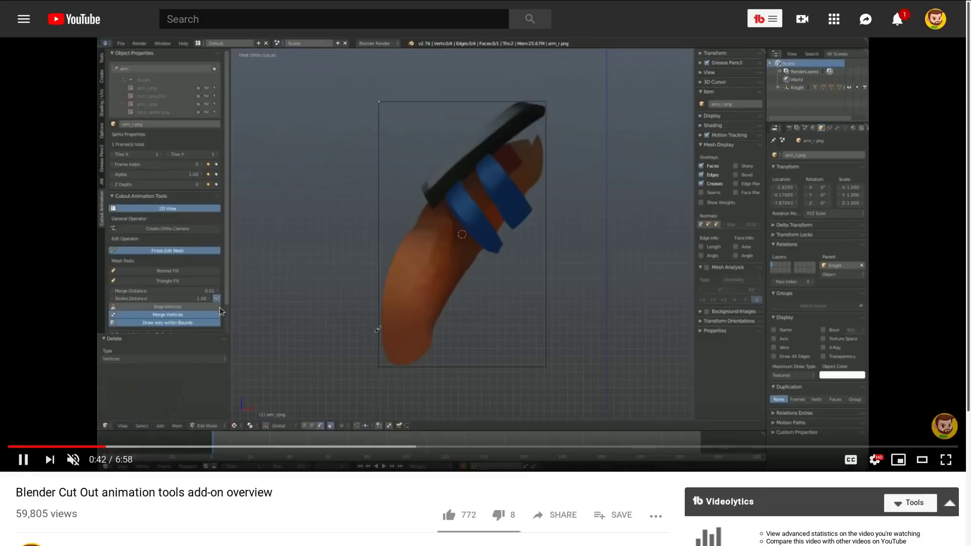
left_click(264, 151)
key("ctrl+Tab")
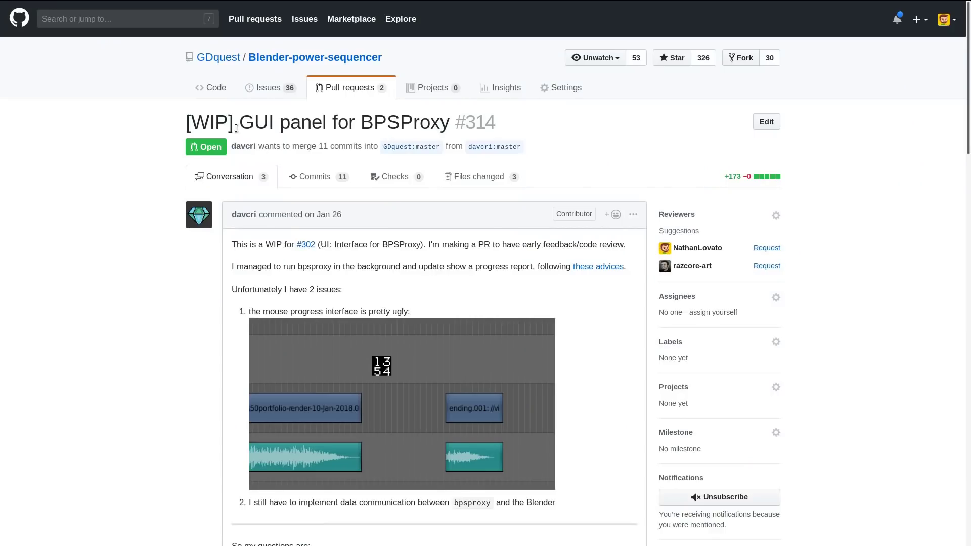
key("ctrl+Tab")
left_click_drag(967, 116, 835, 356)
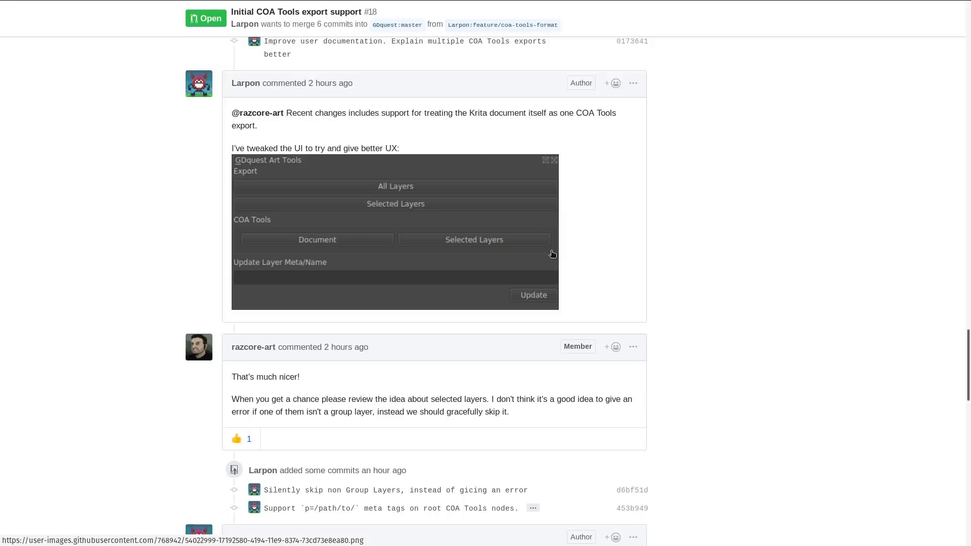
scroll(552, 254, "down", 5)
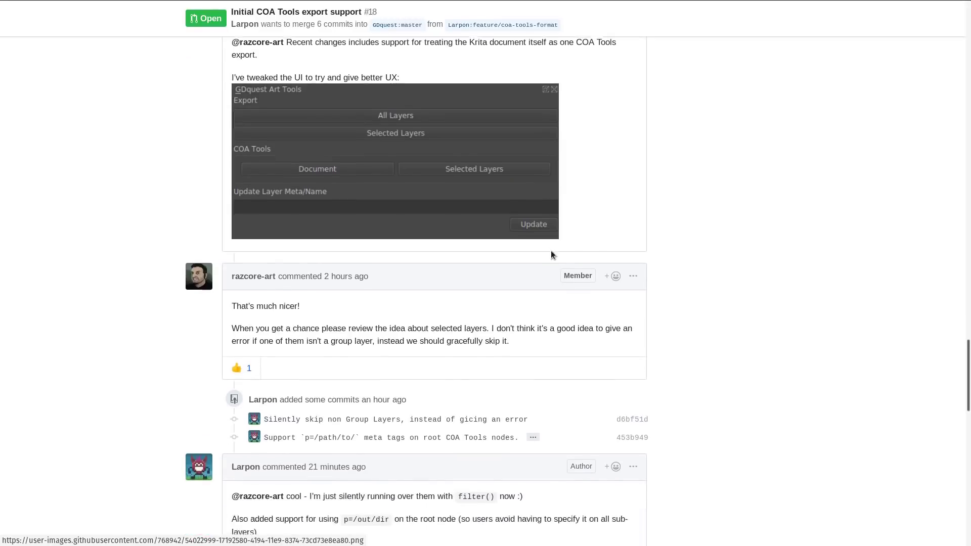
scroll(551, 254, "down", 3)
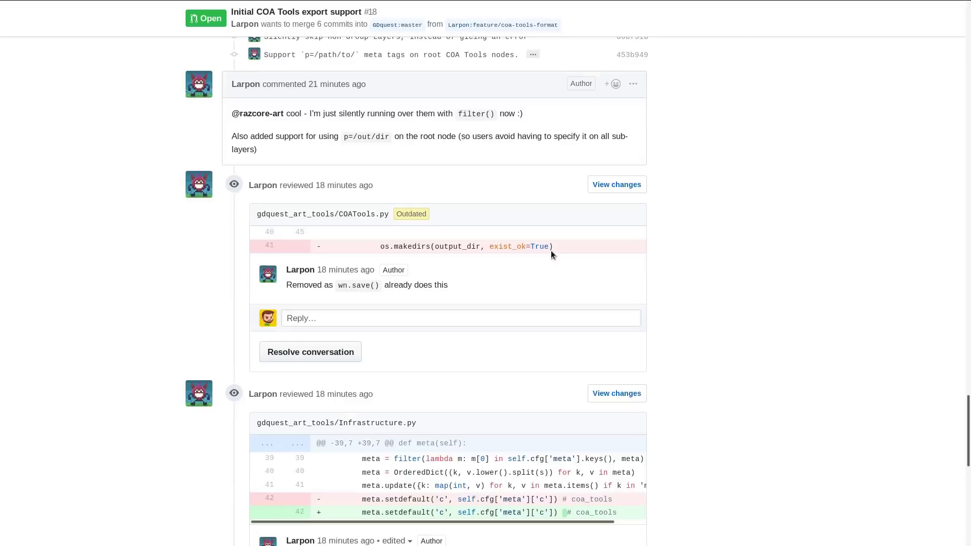
scroll(551, 250, "up", 20)
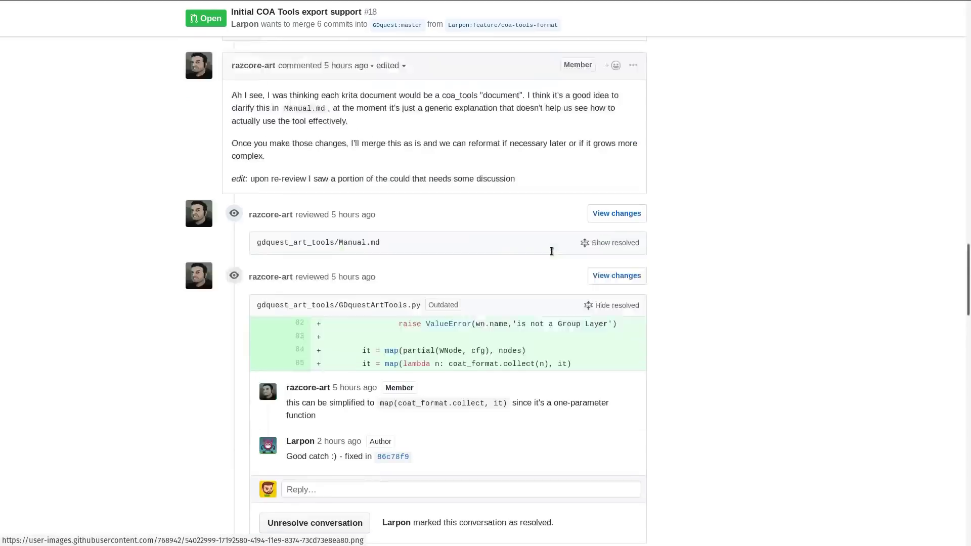
scroll(552, 252, "up", 9)
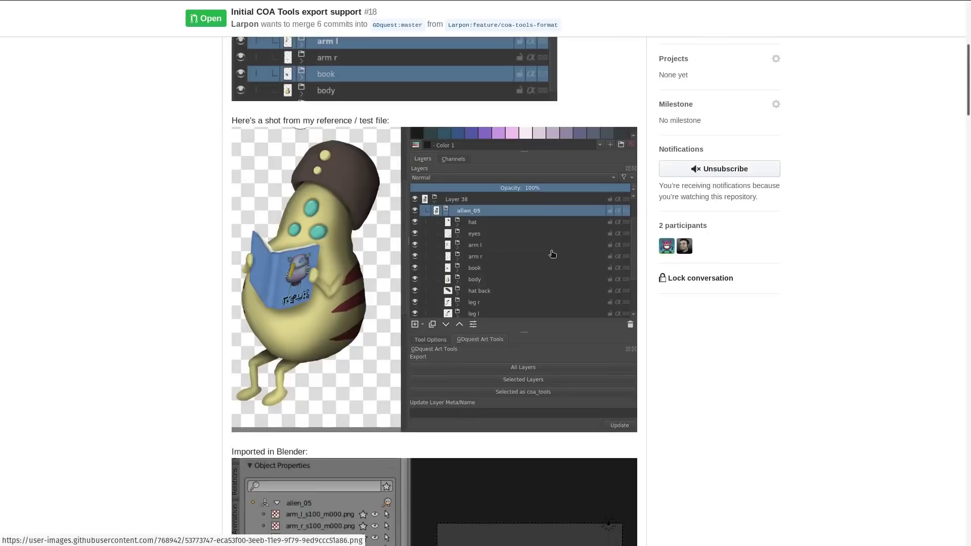
scroll(553, 254, "down", 5)
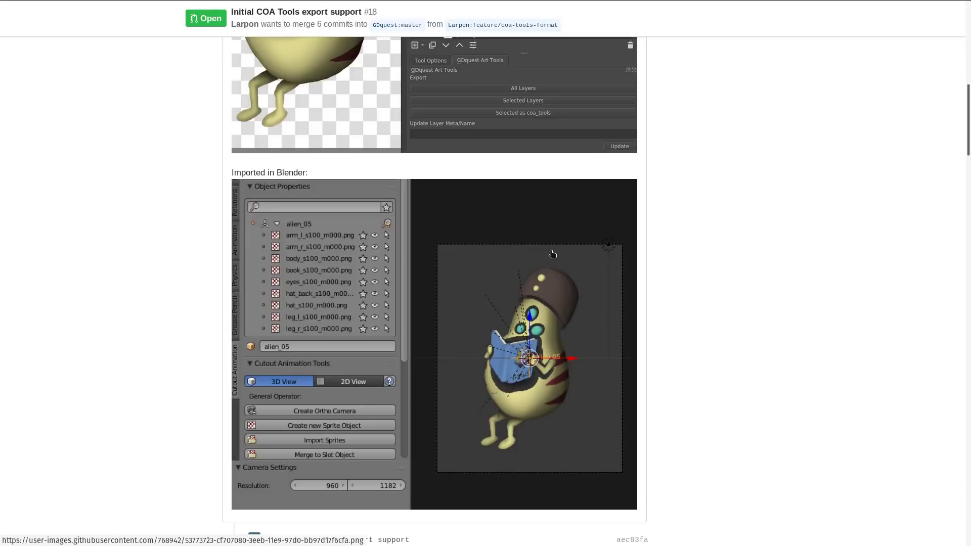
key("alt+Left")
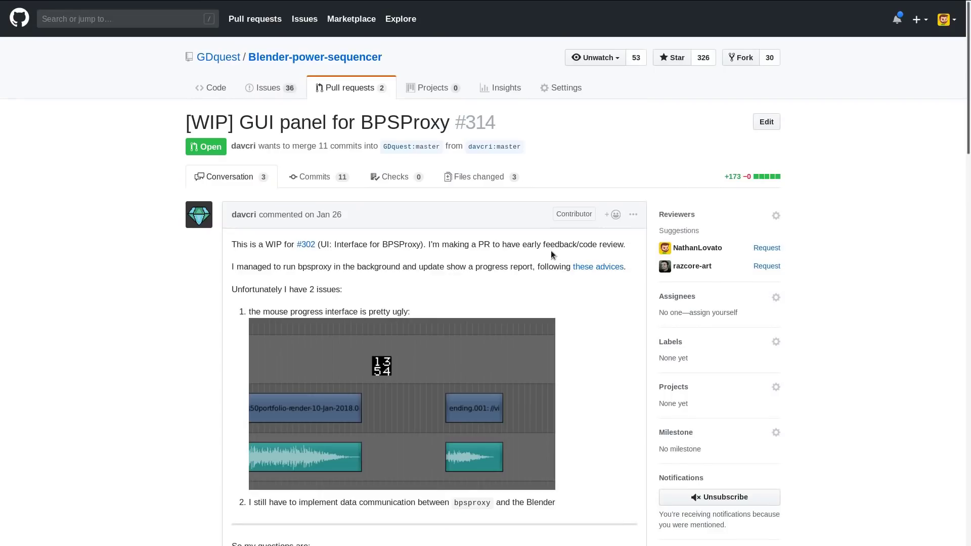
Step: Scroll through pull requests #314 and #324, then switch to the Blender window
left_click_drag(968, 86, 967, 104)
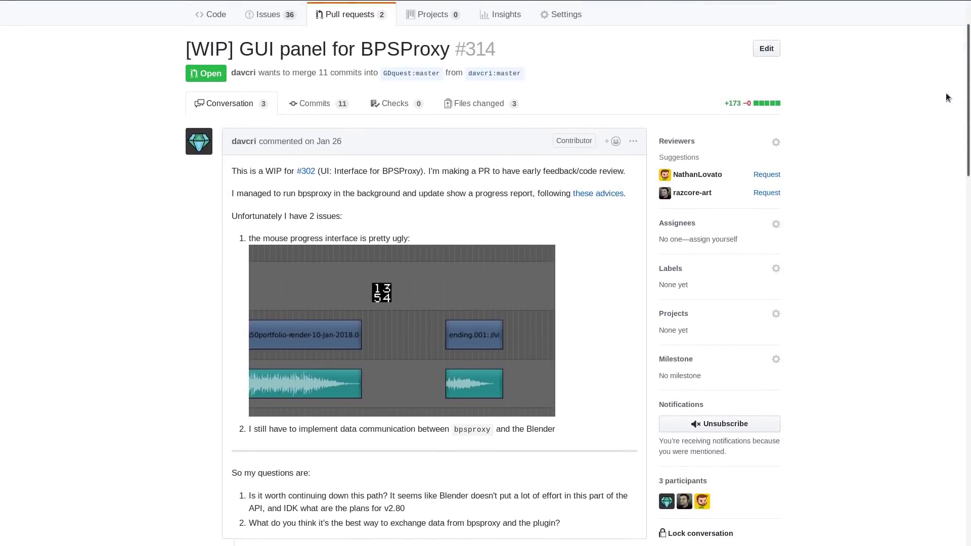
left_click_drag(968, 96, 914, 219)
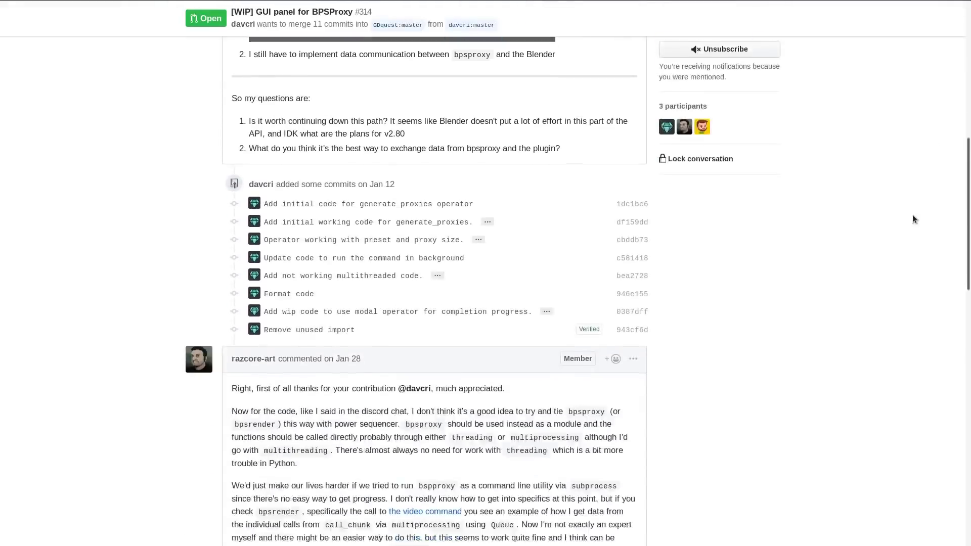
scroll(912, 215, "down", 15)
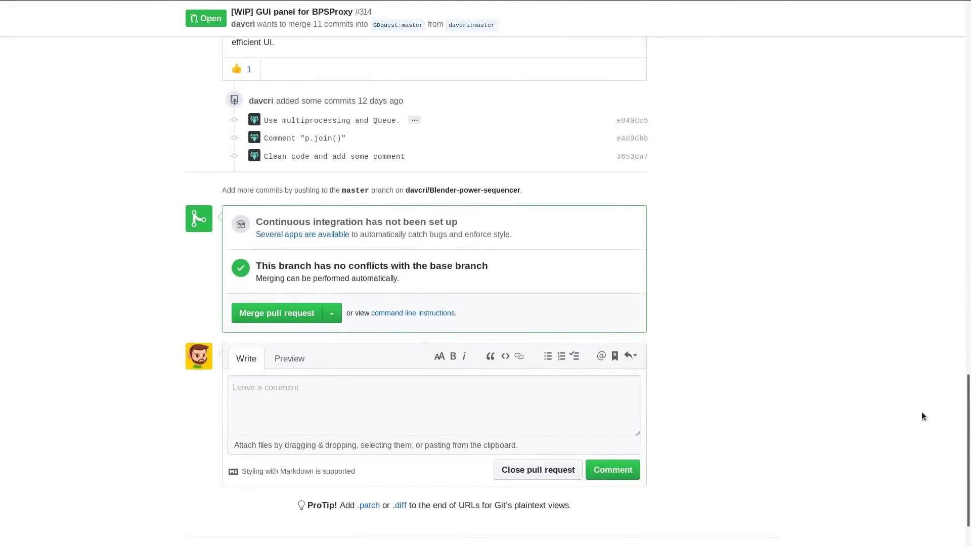
left_click_drag(968, 391, 891, 79)
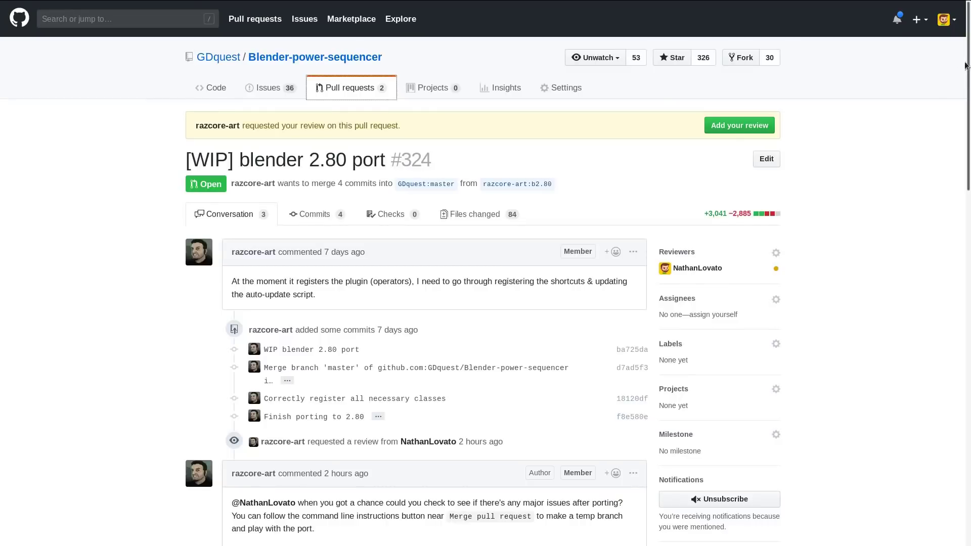
left_click_drag(969, 81, 929, 128)
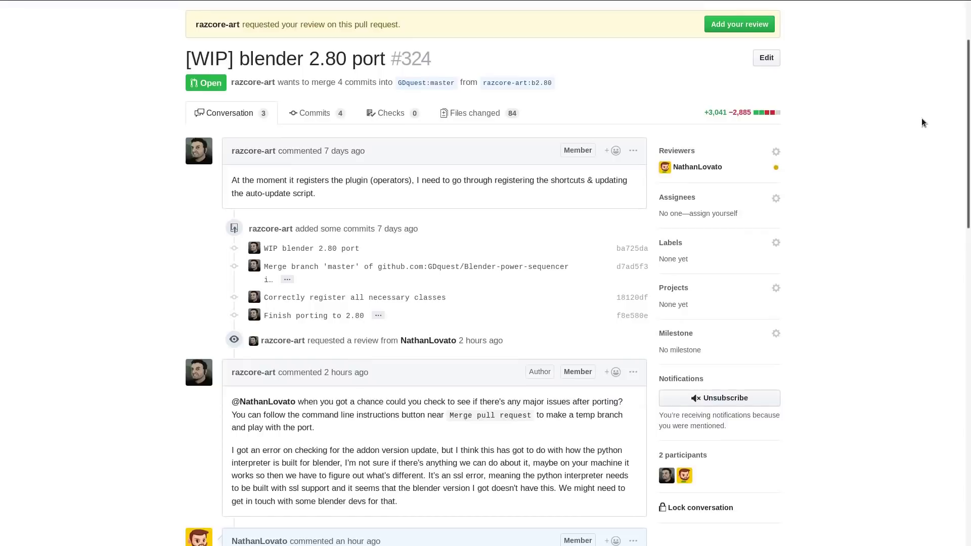
key("alt+Tab")
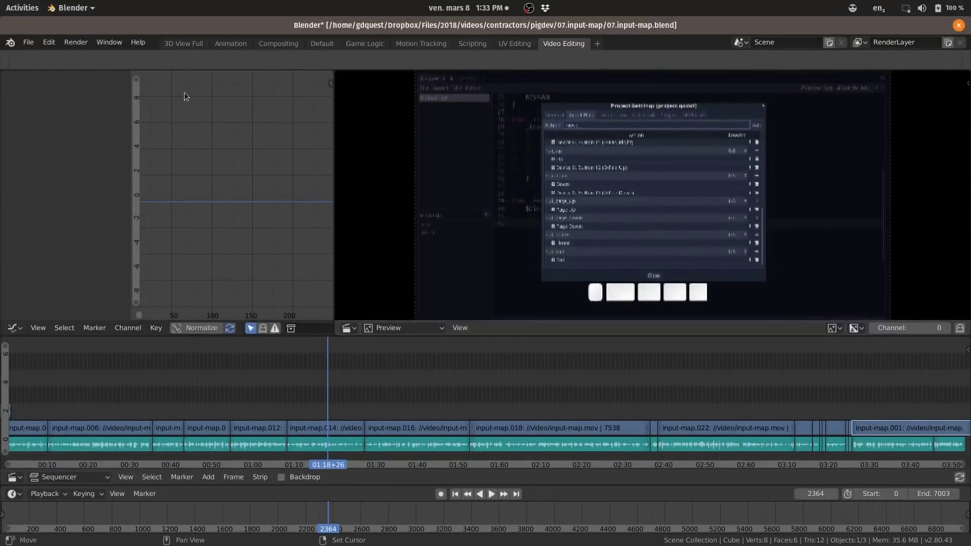
Step: Enable the Sequencer: Power Sequencer add-on in Blender Preferences, found by searching 'powe'
left_click(50, 43)
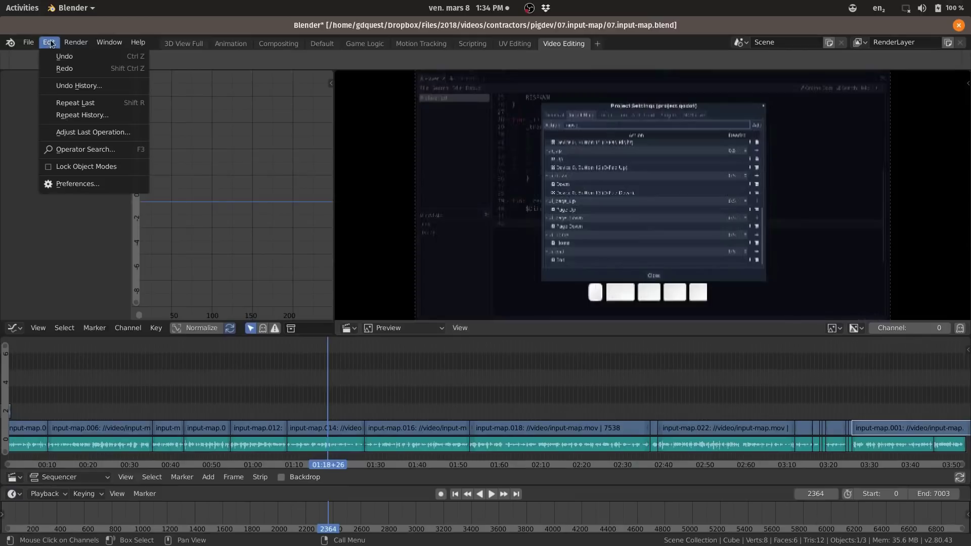
left_click(104, 184)
left_click(61, 160)
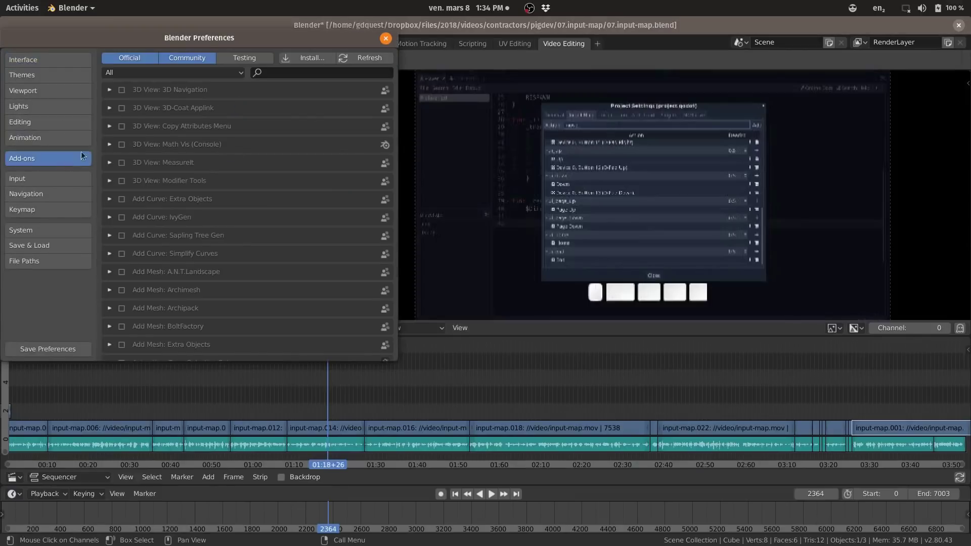
left_click(292, 71)
type("powe")
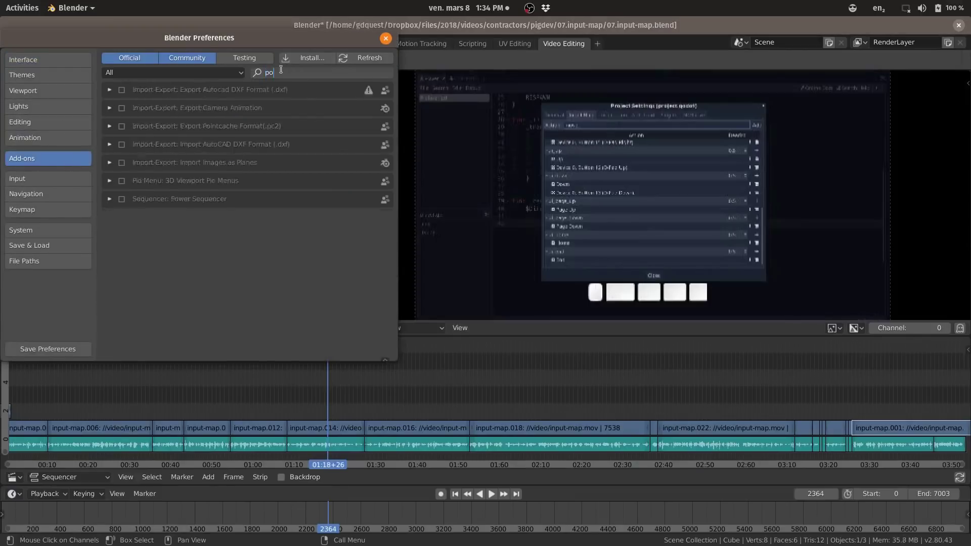
left_click(121, 90)
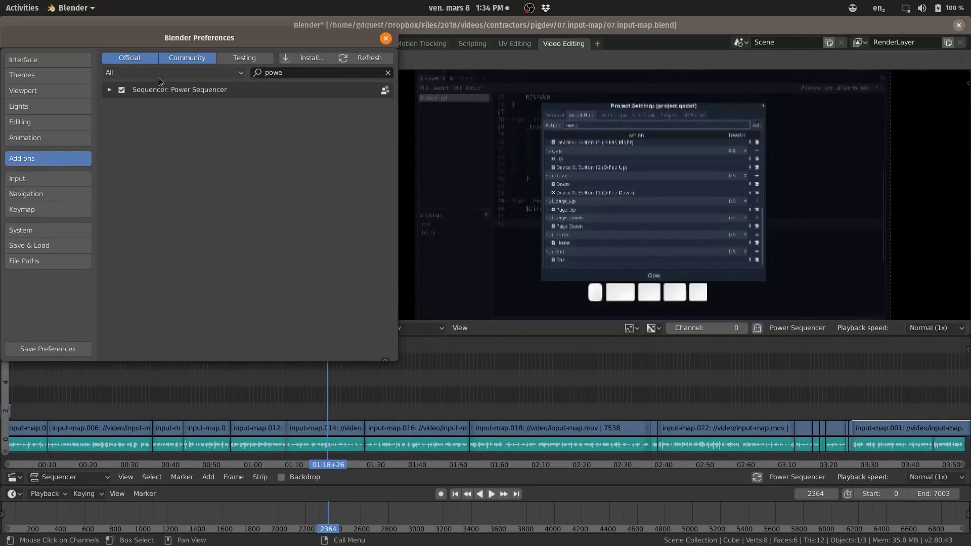
left_click(386, 39)
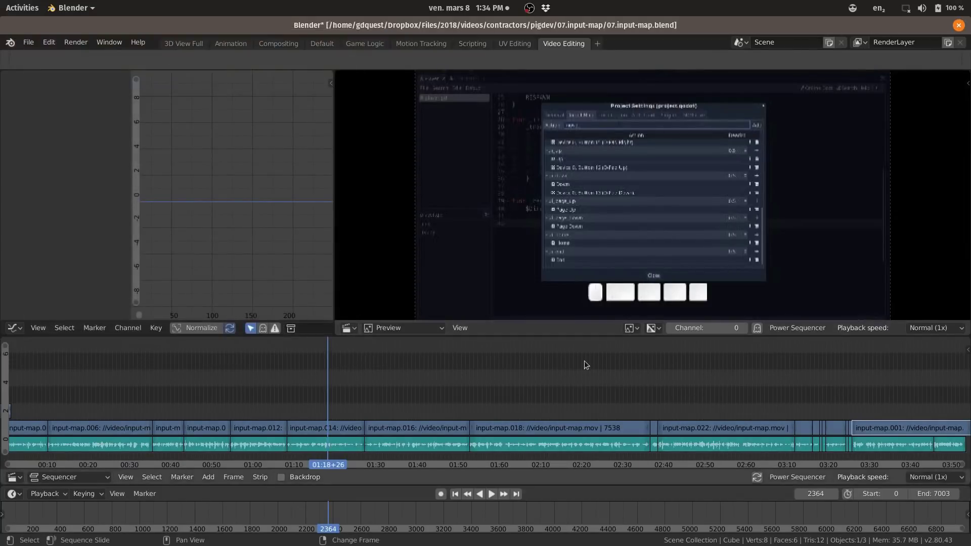
Step: Restore the strip timeline and select a main-track strip, undoing a trial trim
key("shift+F11")
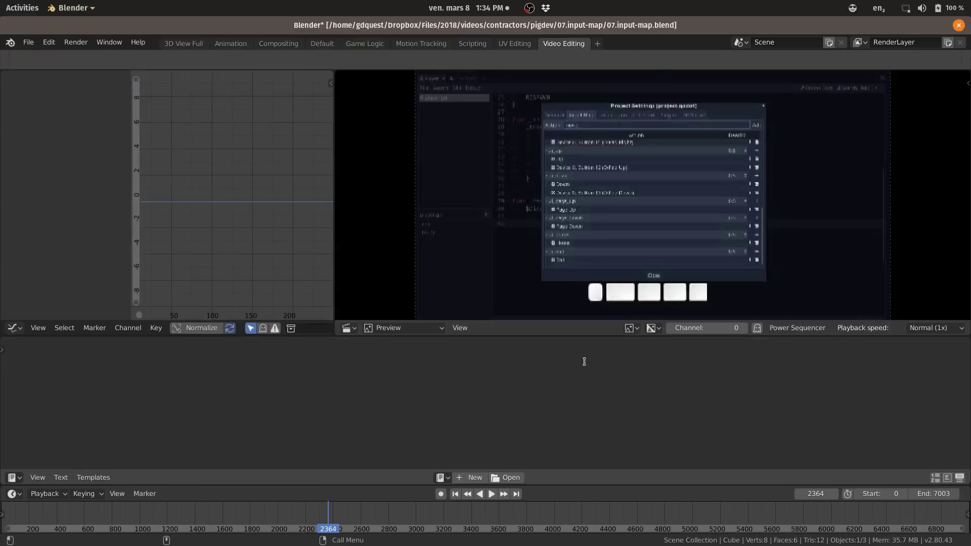
key("shift+F8")
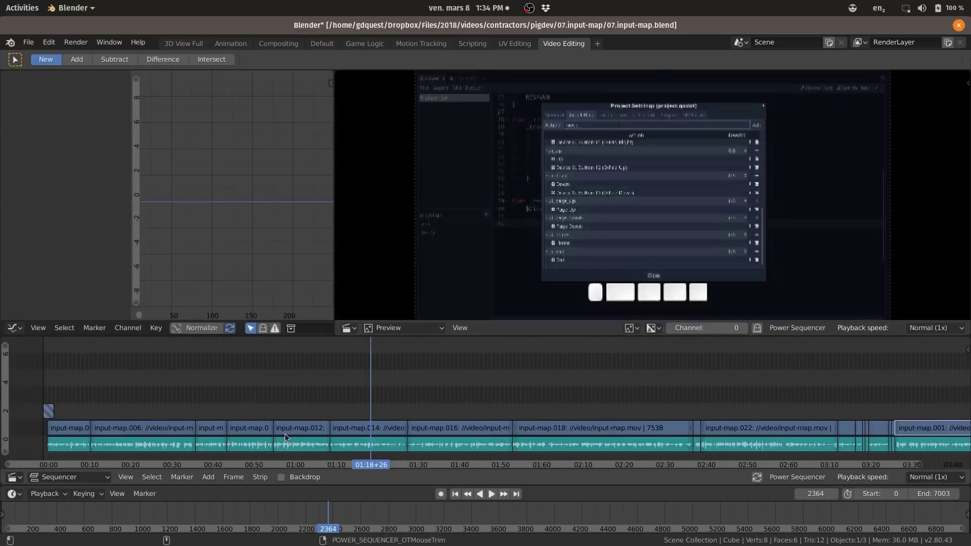
left_click(286, 432)
left_click_drag(414, 432, 424, 435)
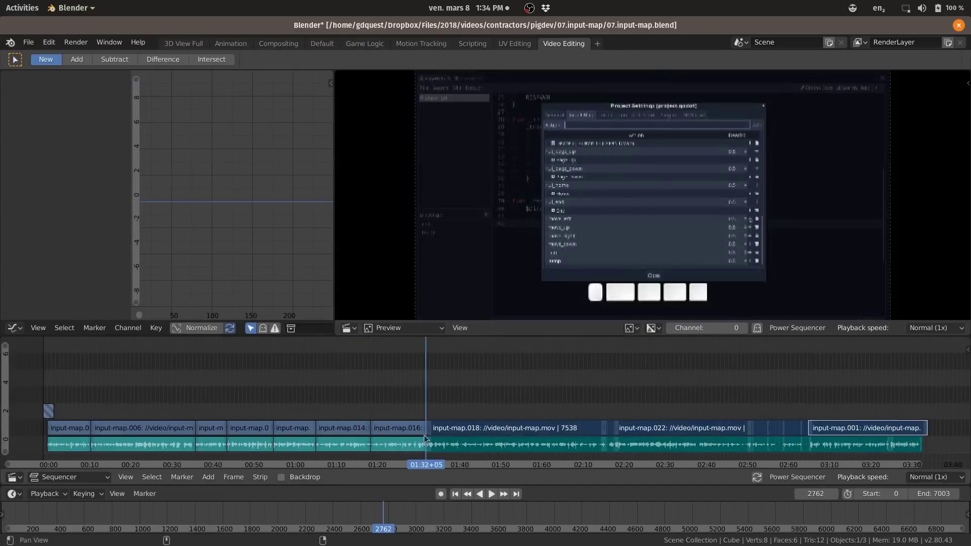
key("ctrl+z")
Step: Lift input-map.012 and input-map.014 onto channel 5, keeping input-map.014 beside input-map.012
left_click_drag(319, 444, 438, 393)
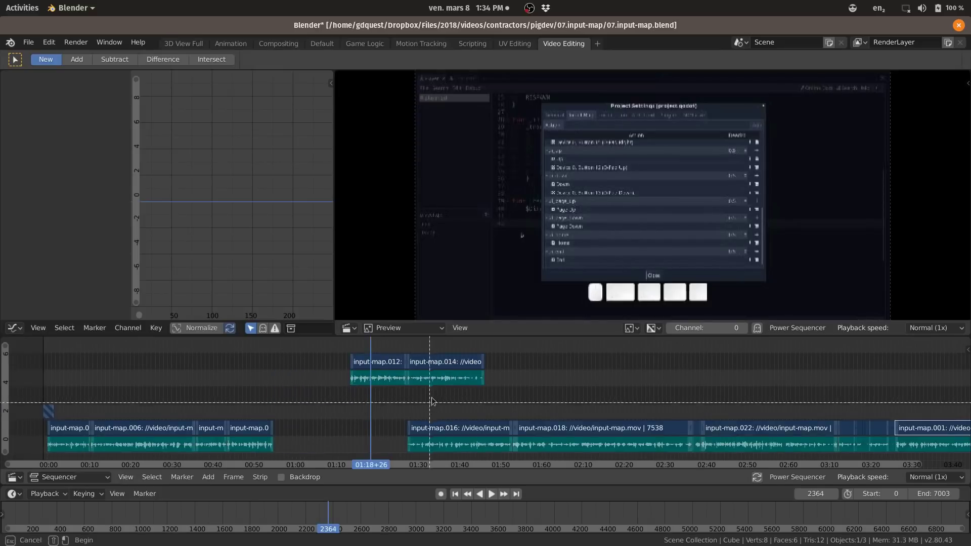
left_click(446, 369)
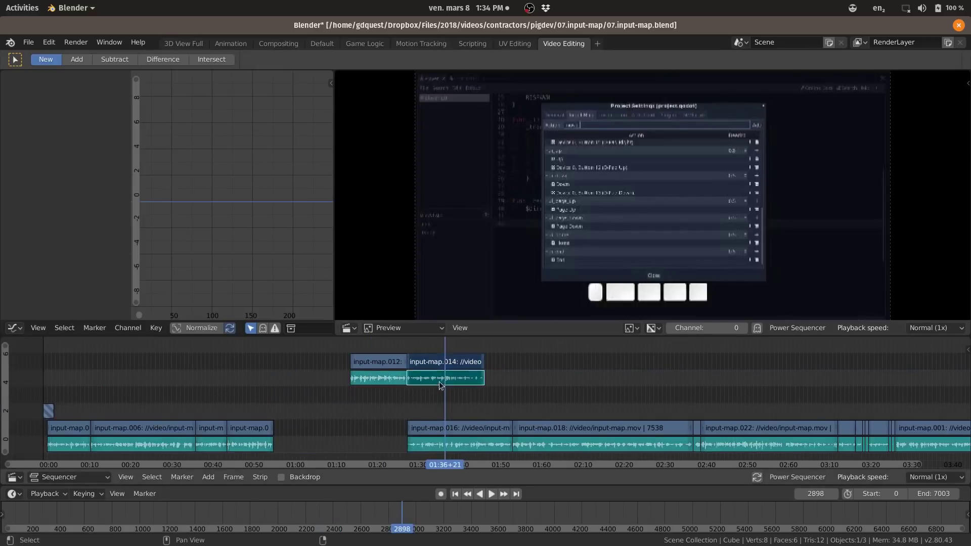
left_click_drag(439, 381, 487, 382)
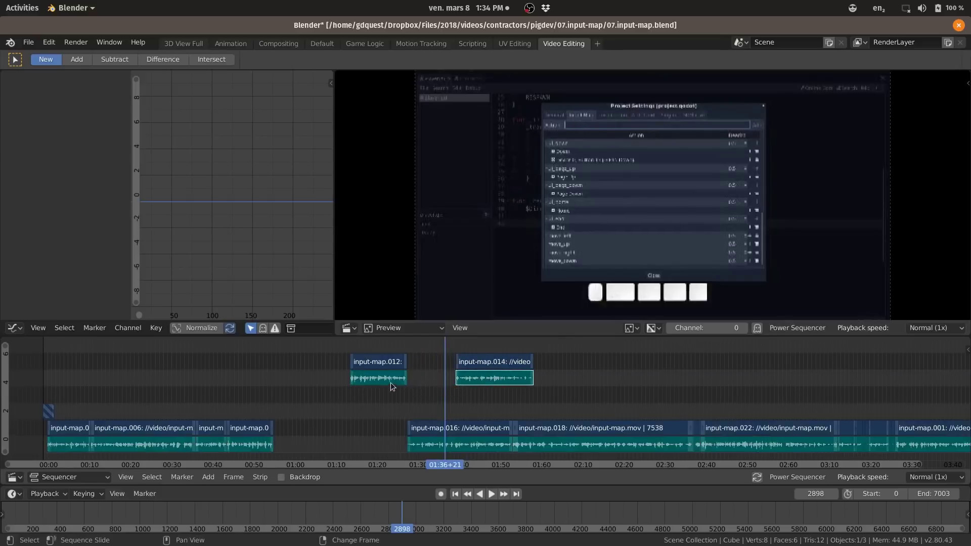
key("ctrl+z")
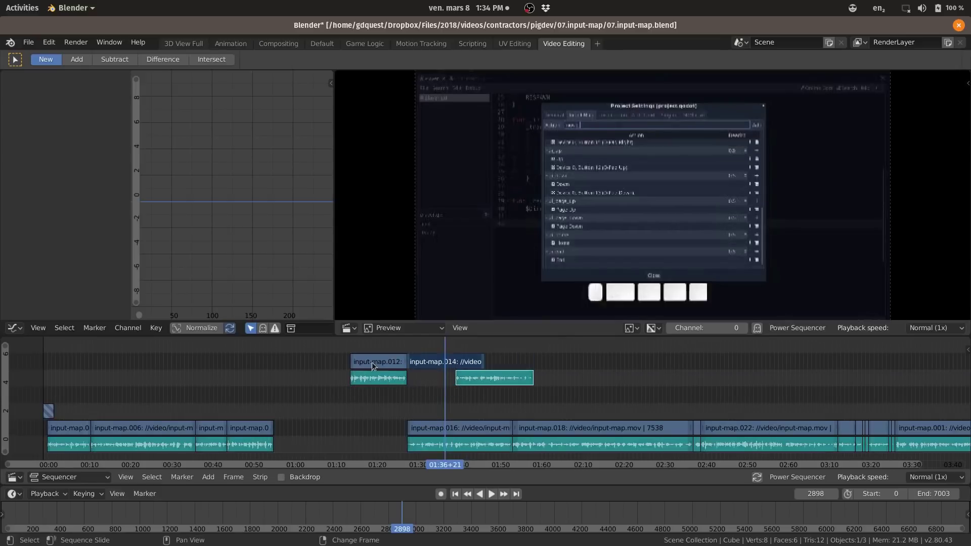
Step: Cut and rearrange the upper-channel clips and close the gaps between the audio strips
key("t")
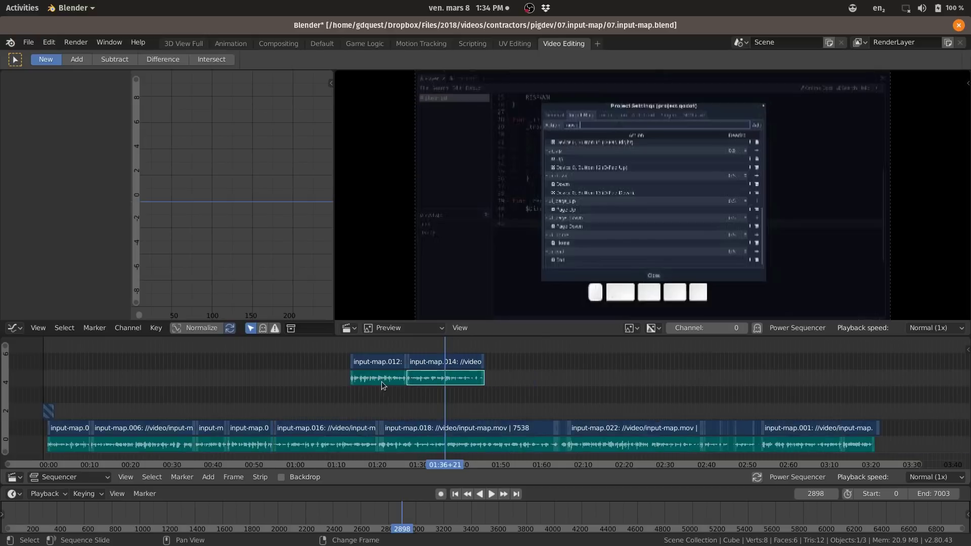
left_click_drag(385, 382, 587, 384)
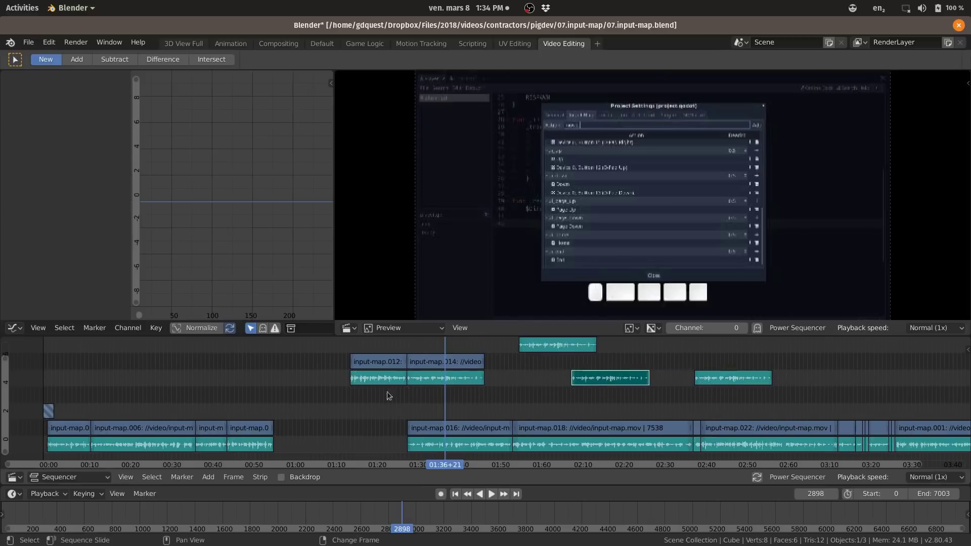
left_click(363, 379)
key("c")
Step: Move the playhead to about 01:14, fit all strips, then view Godot's installed plugins
middle_click_drag(387, 399, 404, 404)
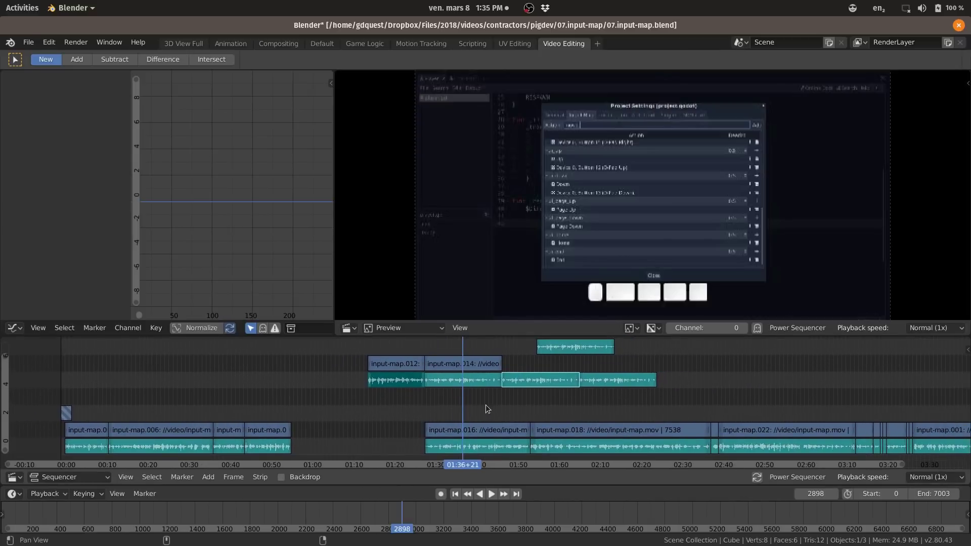
right_click_drag(405, 406, 332, 390)
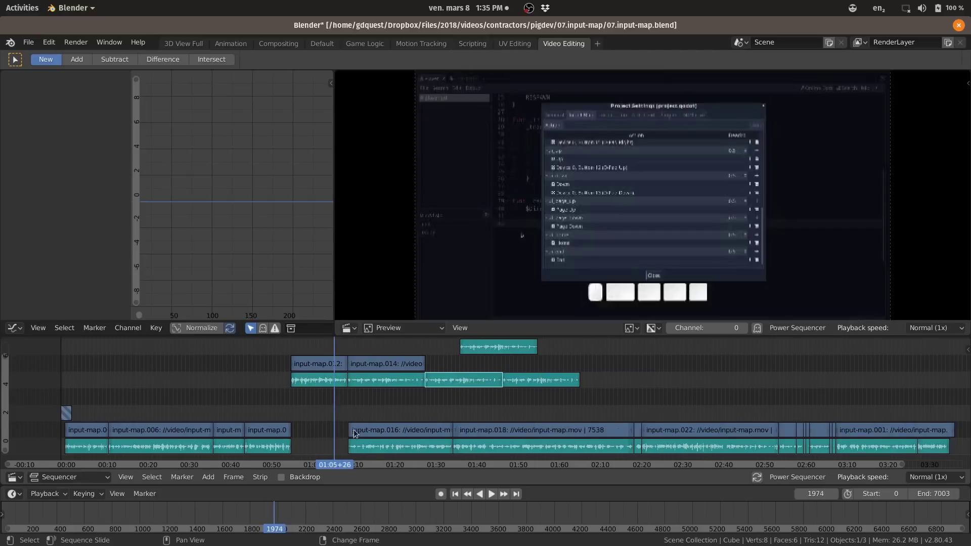
mouse_move(420, 384)
middle_mouse_down("ctrl")
mouse_move(413, 419)
mouse_move(438, 388)
middle_mouse_up("ctrl")
key("Home")
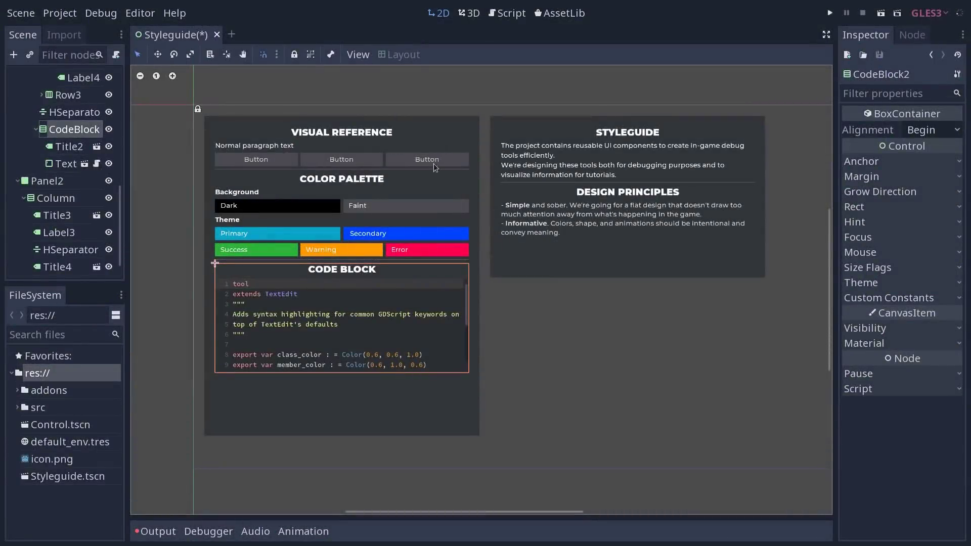
left_click(60, 12)
left_click(84, 34)
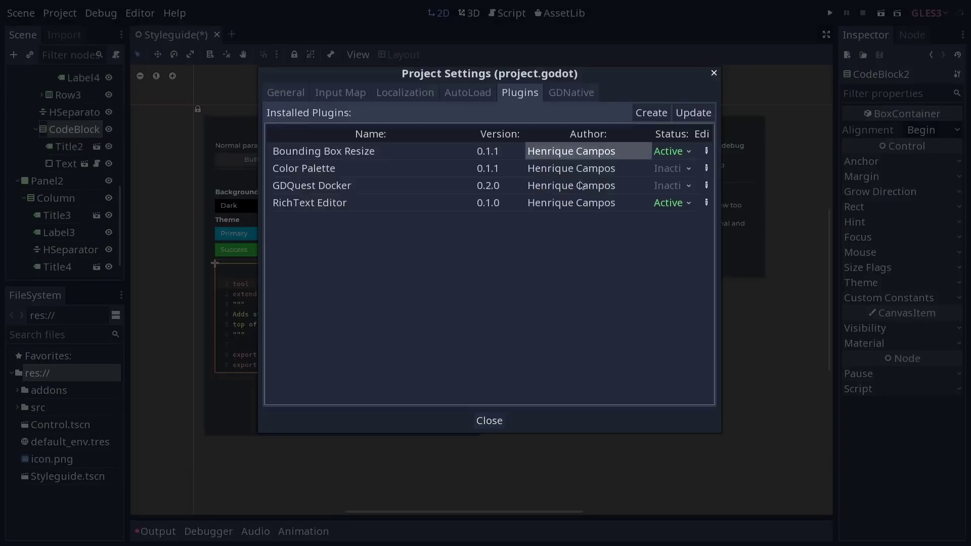
Step: Close Project Settings and select the code block's Text node in the Styleguide scene
key("Escape")
left_click(560, 331)
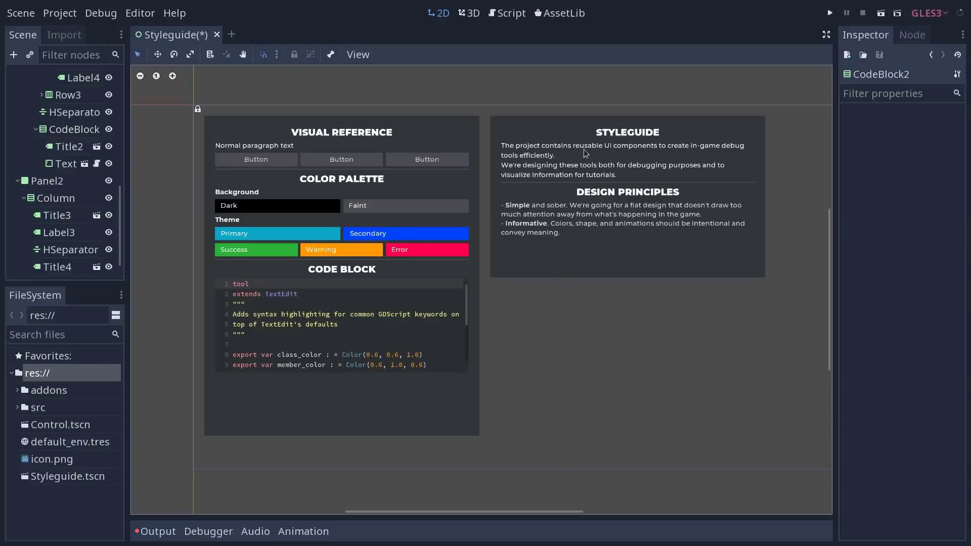
left_click(438, 319)
left_click(550, 321)
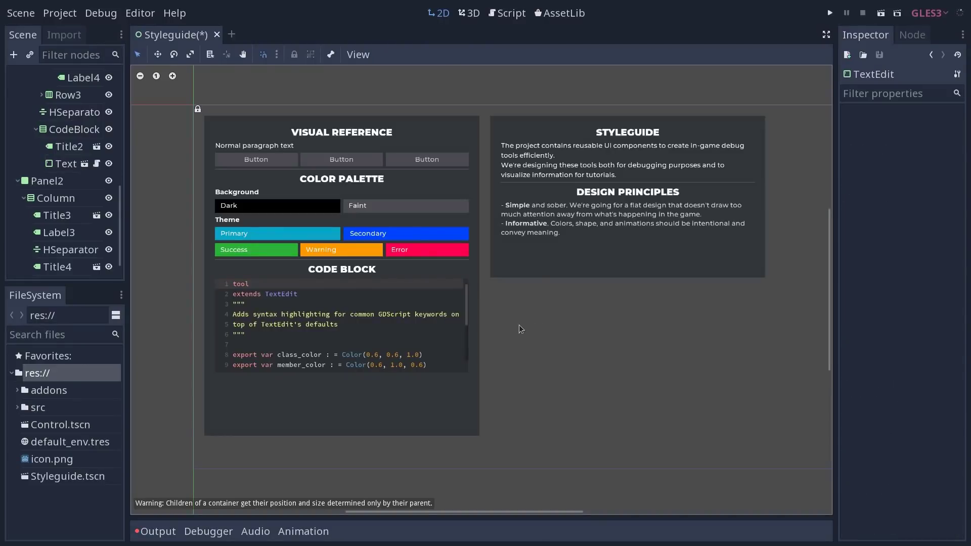
left_click(452, 330)
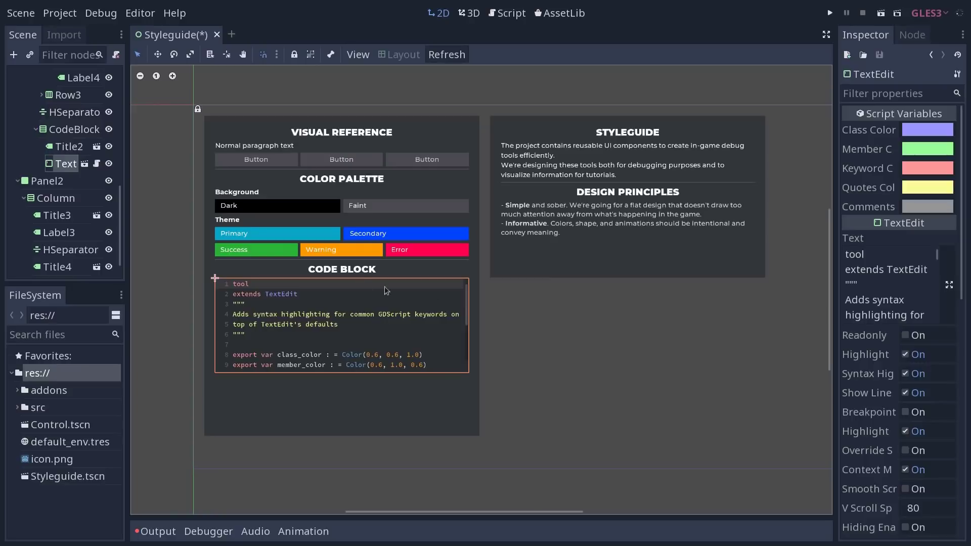
Step: Refresh the code block's size and reselect its Text node
left_click(458, 56)
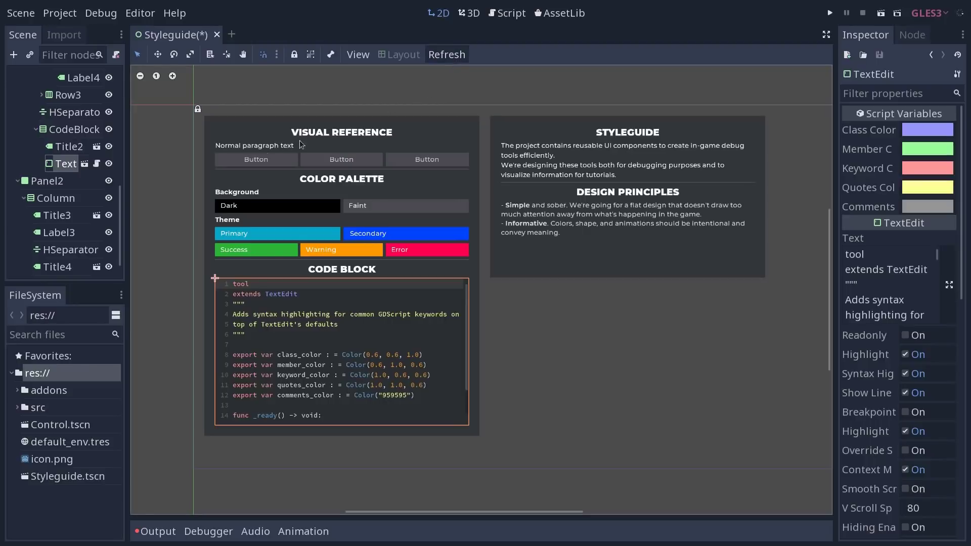
left_click(86, 131)
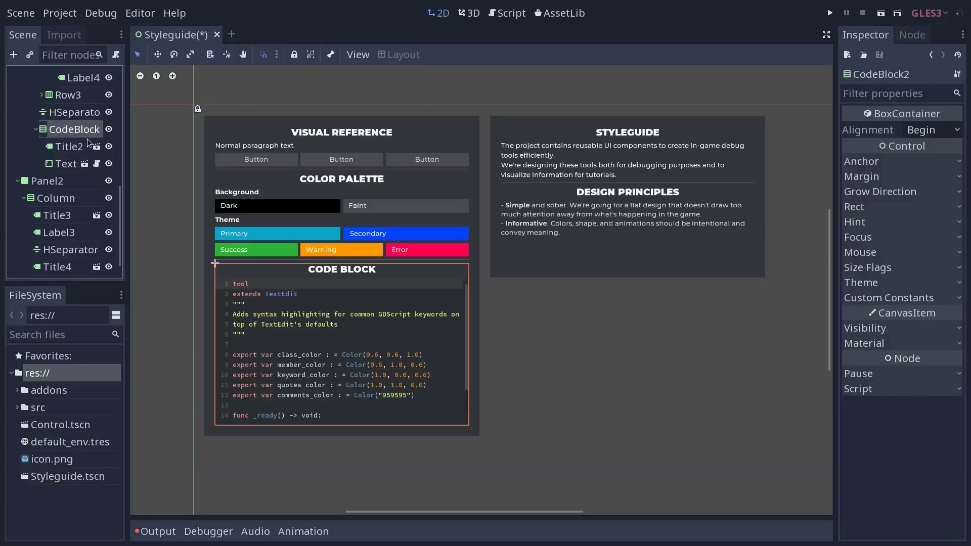
left_click(64, 164)
Step: Filter the Inspector by 'min' and reset the Text node's Rect Min Size y to 0
left_click(903, 98)
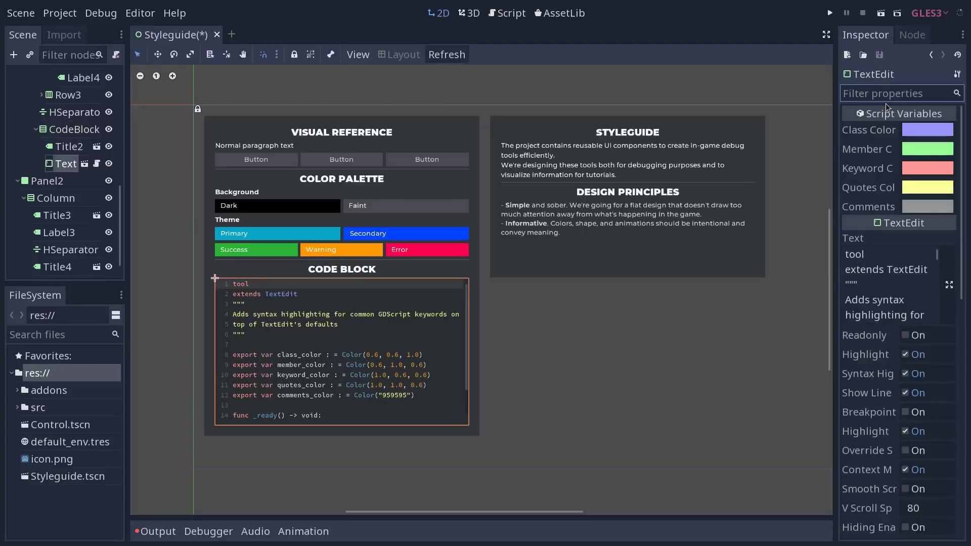
type("min")
left_click(876, 206)
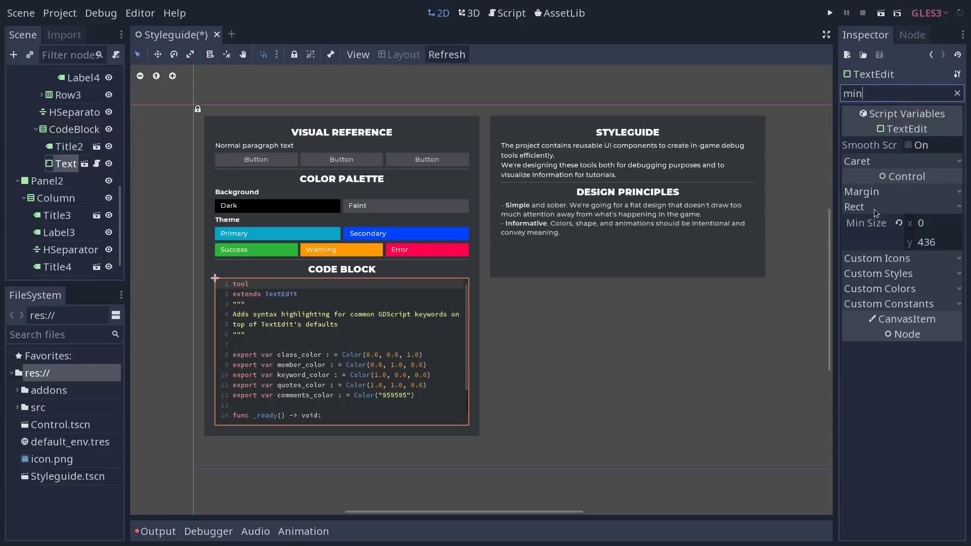
left_click(901, 224)
left_click(679, 298)
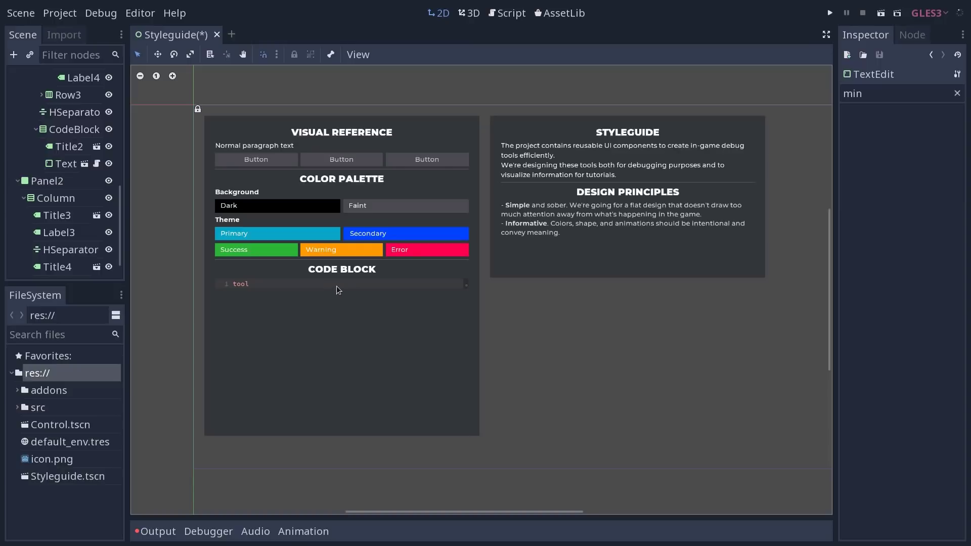
left_click(593, 158)
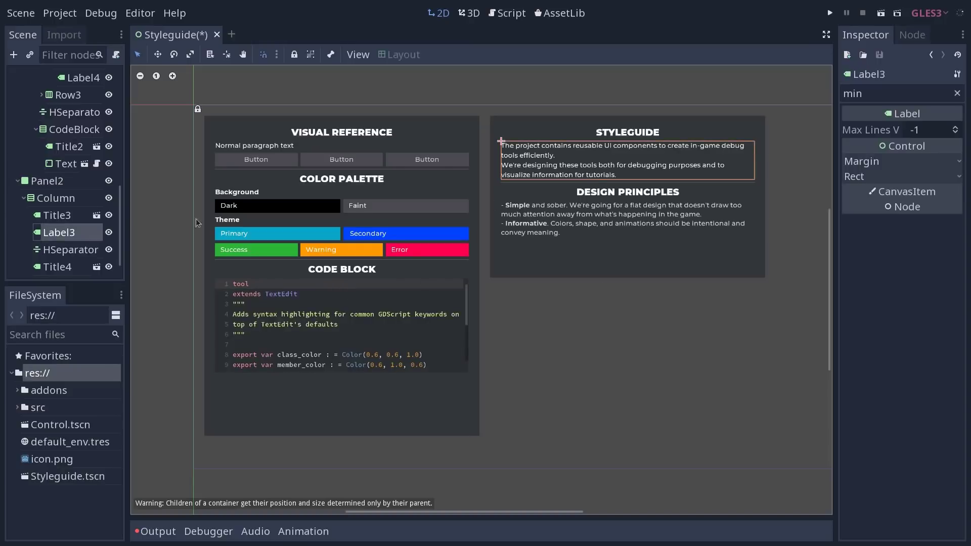
Step: Change the Styleguide intro paragraph Label3's node type to RichTextLabel
right_click(63, 242)
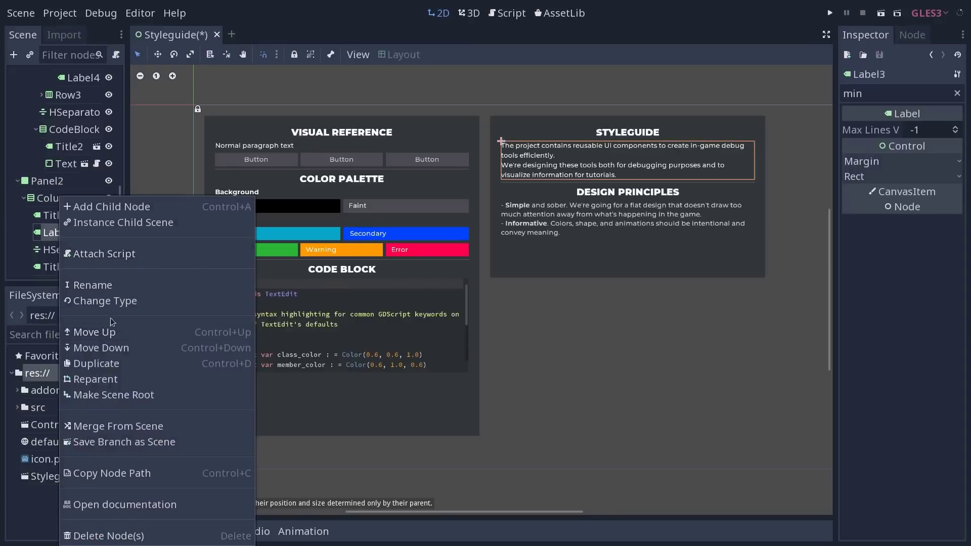
left_click(116, 301)
type("text")
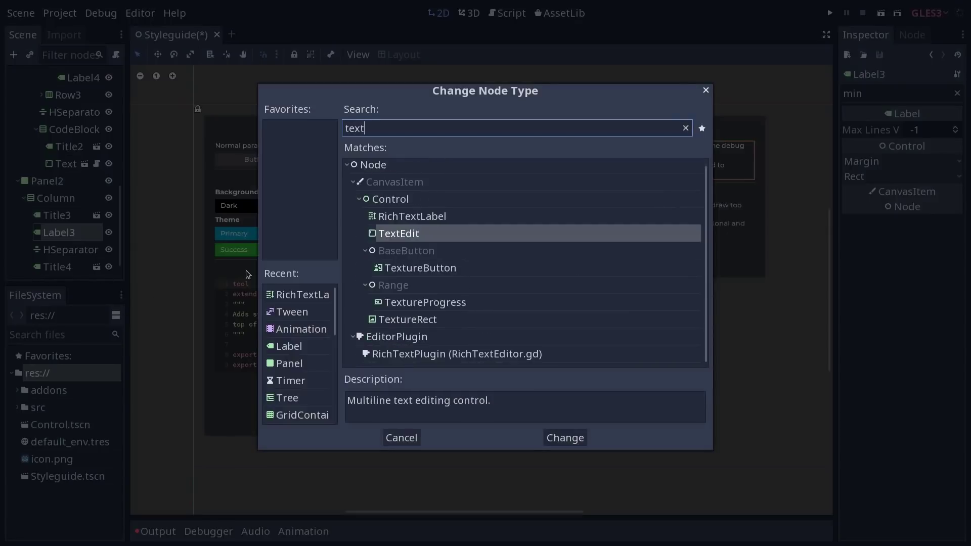
key("Up")
key("Return")
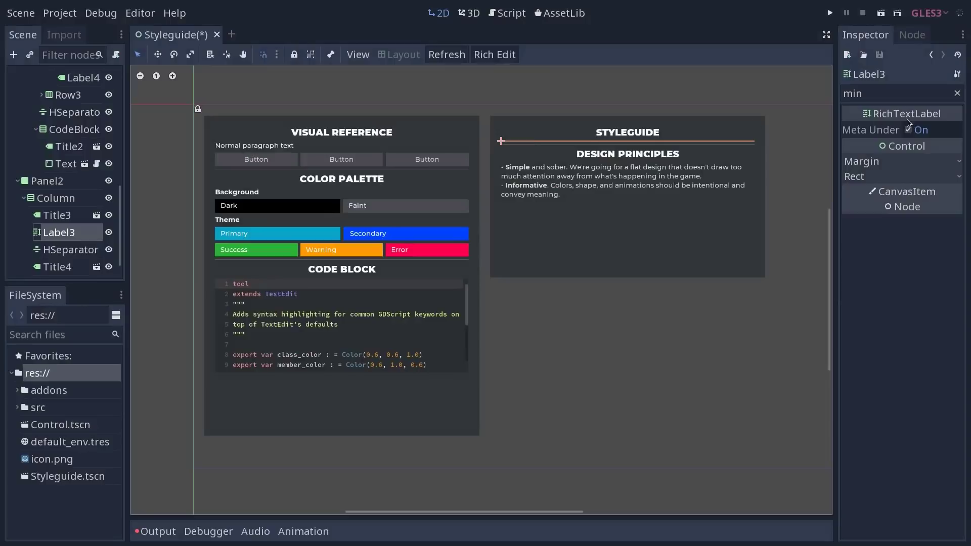
Step: Give Label3 a Rect minimum height of 200
left_click(886, 177)
left_click(913, 213)
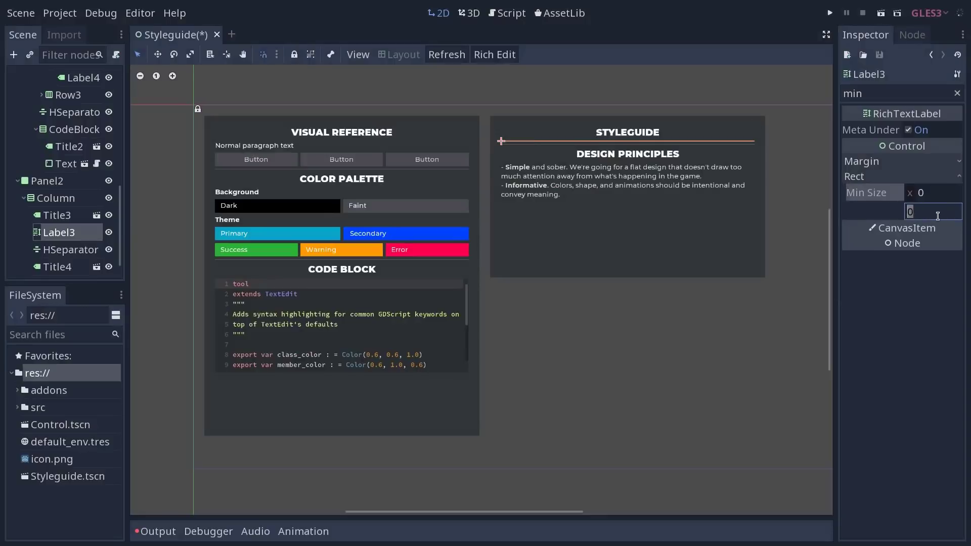
type("200")
key("Return")
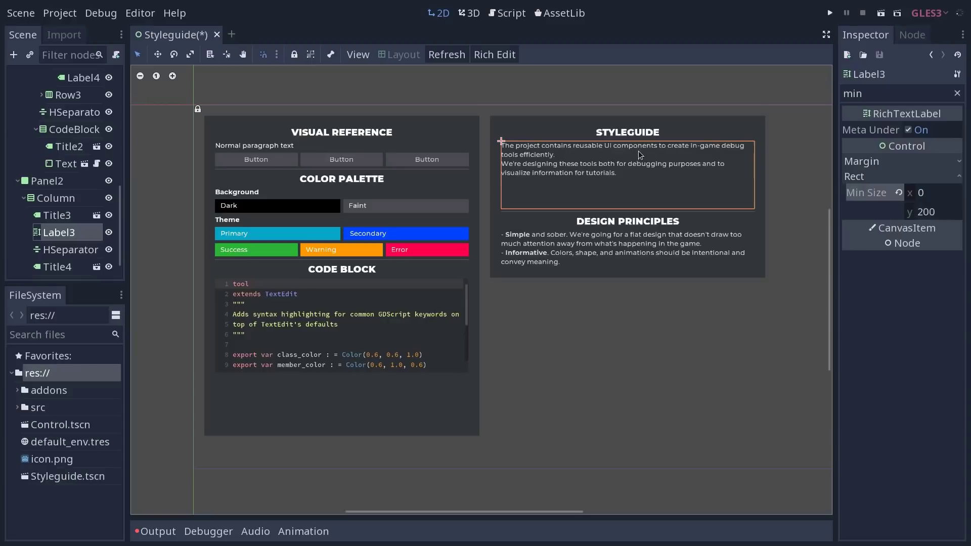
left_click(629, 247)
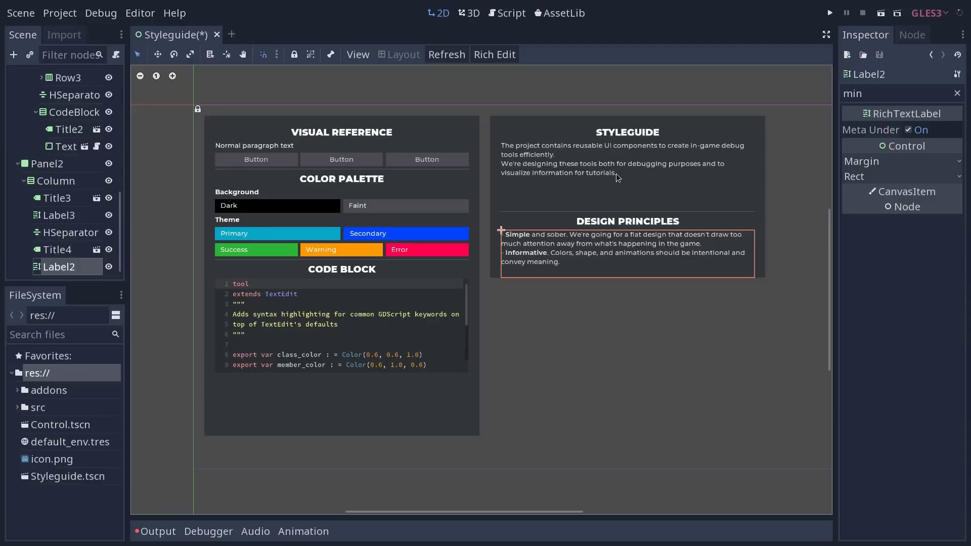
left_click(266, 148)
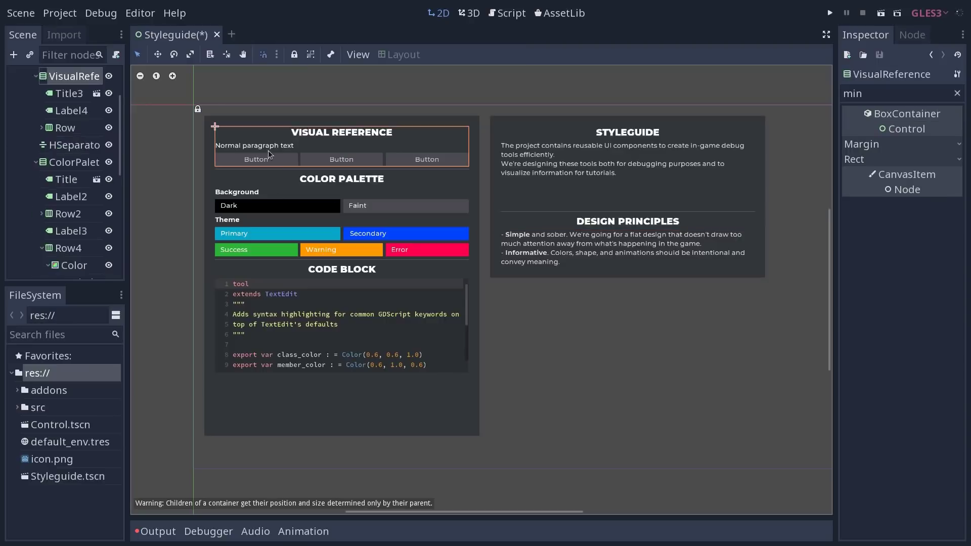
left_click(611, 156)
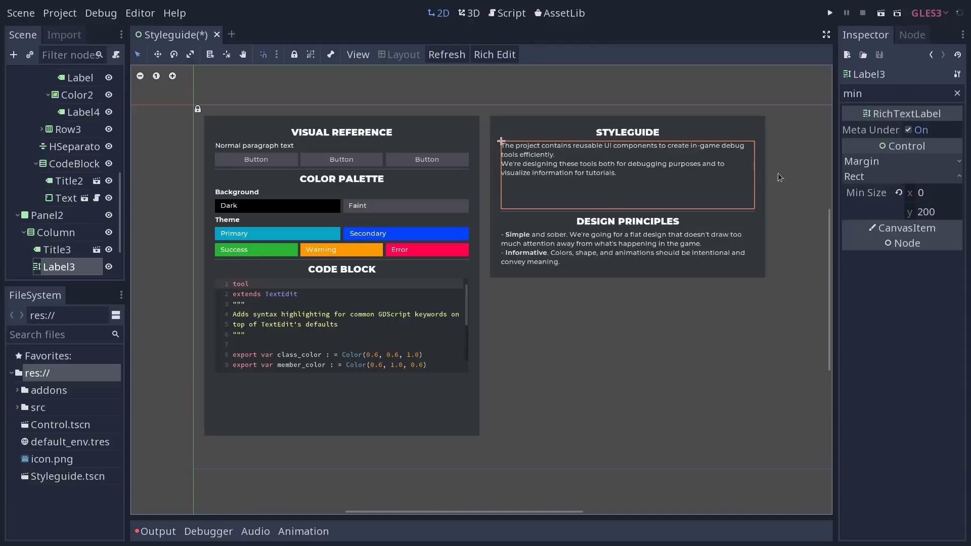
Step: Revert the intro paragraph's Rect Min Size y from 200 back to 0
left_click(899, 192)
left_click(676, 329)
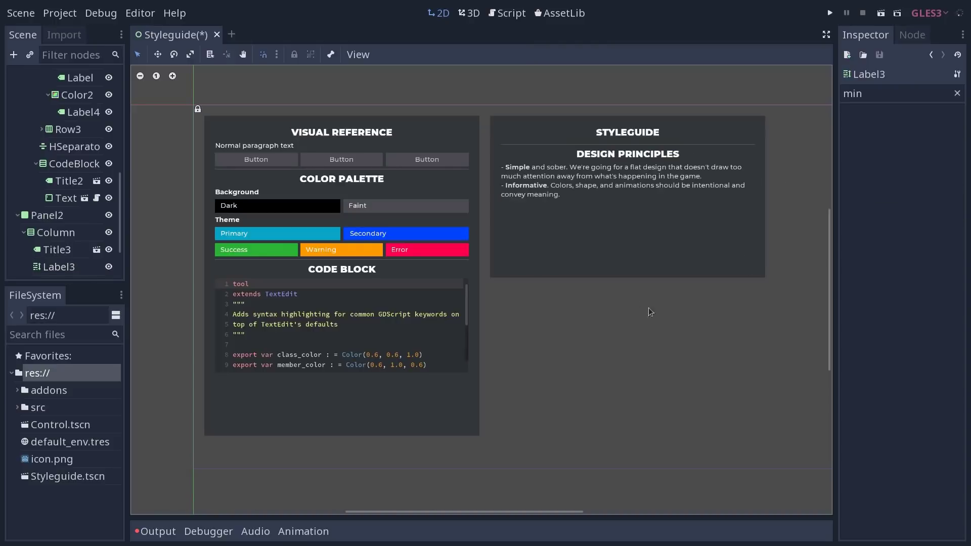
left_click(563, 157)
left_click(675, 167)
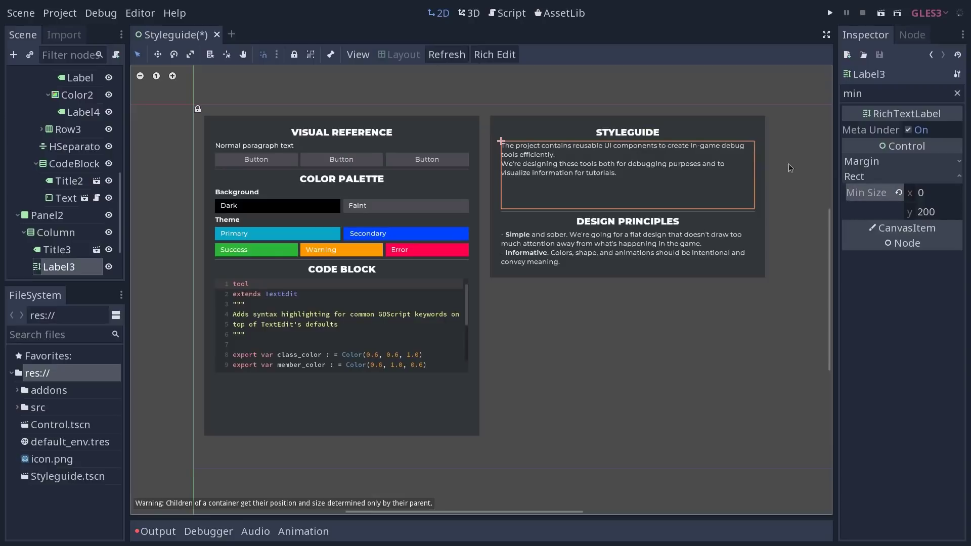
left_click(899, 192)
Step: Refresh so the paragraph box refits around its text
left_click(446, 55)
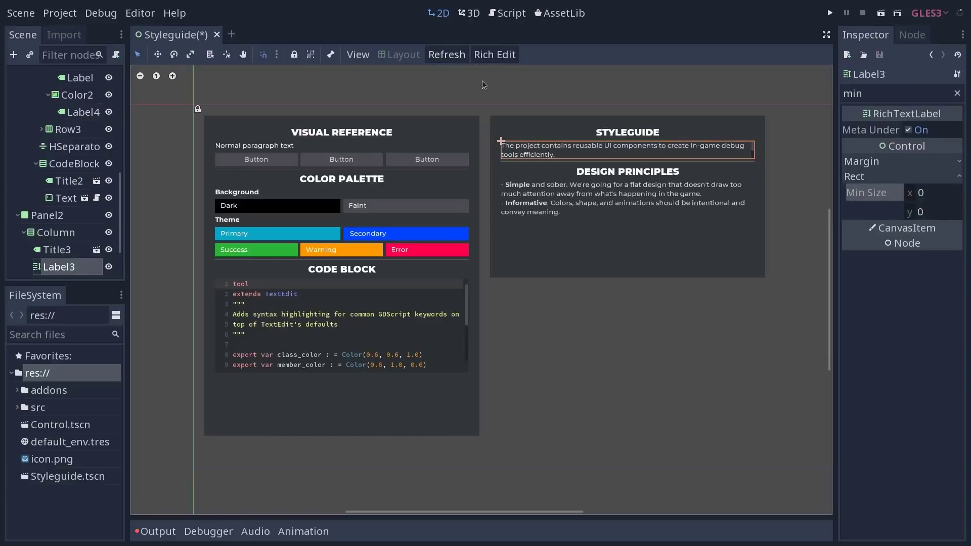
left_click(458, 55)
left_click(505, 54)
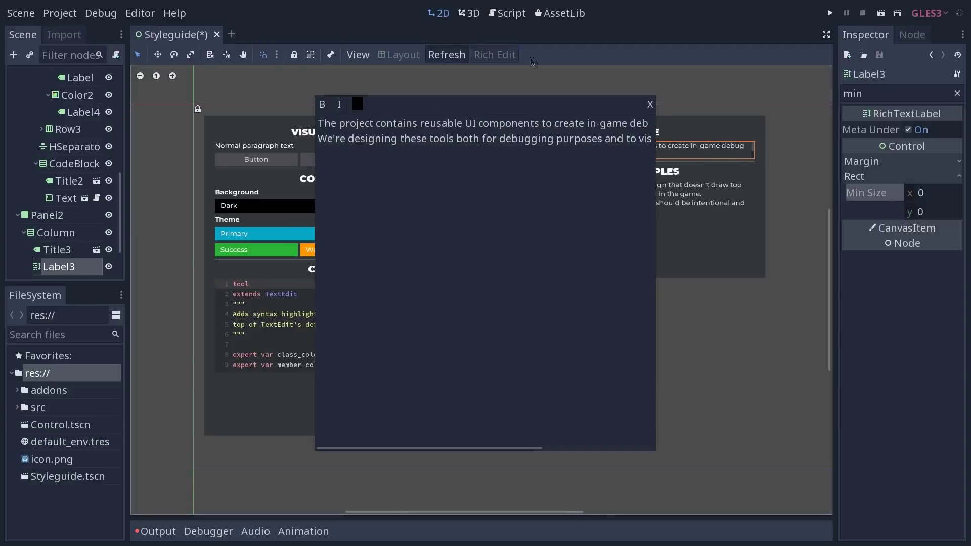
Step: Try selecting the paragraph text in the rich text editor, then reopen the editor
left_click(650, 104)
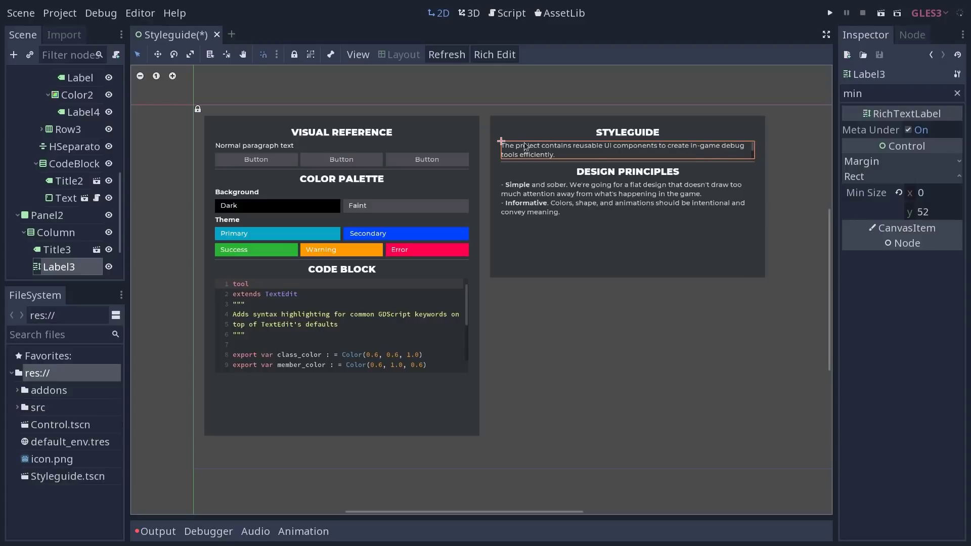
left_click(494, 54)
key("ctrl+a")
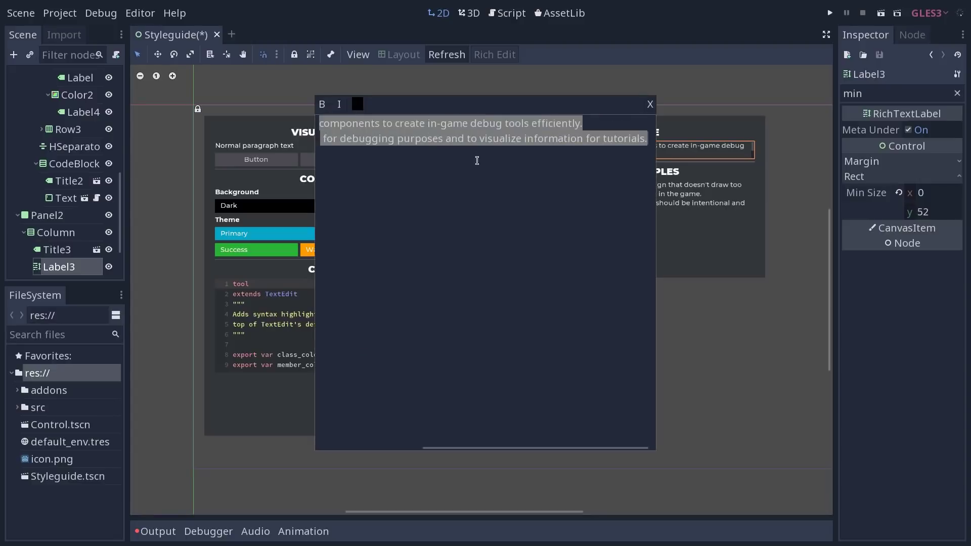
left_click_drag(478, 169, 235, 88)
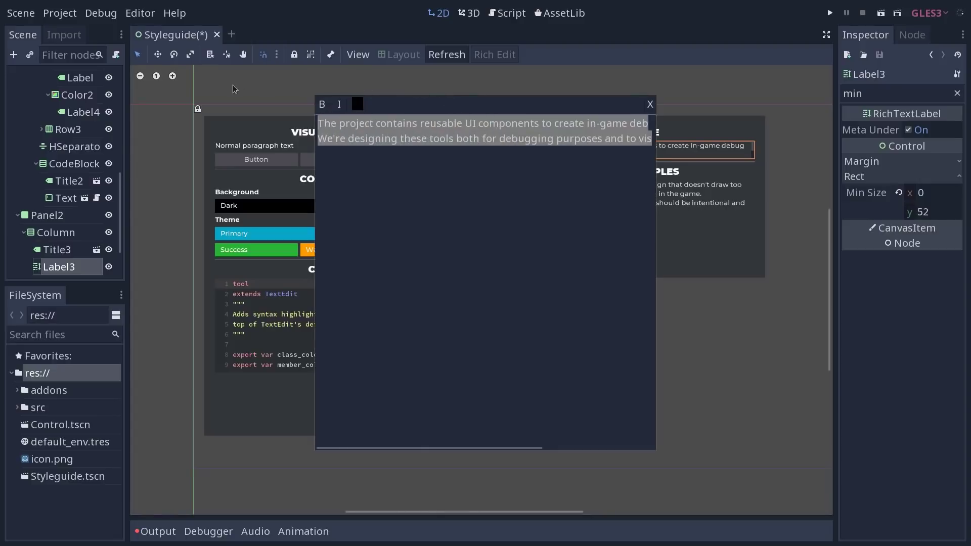
left_click(389, 133)
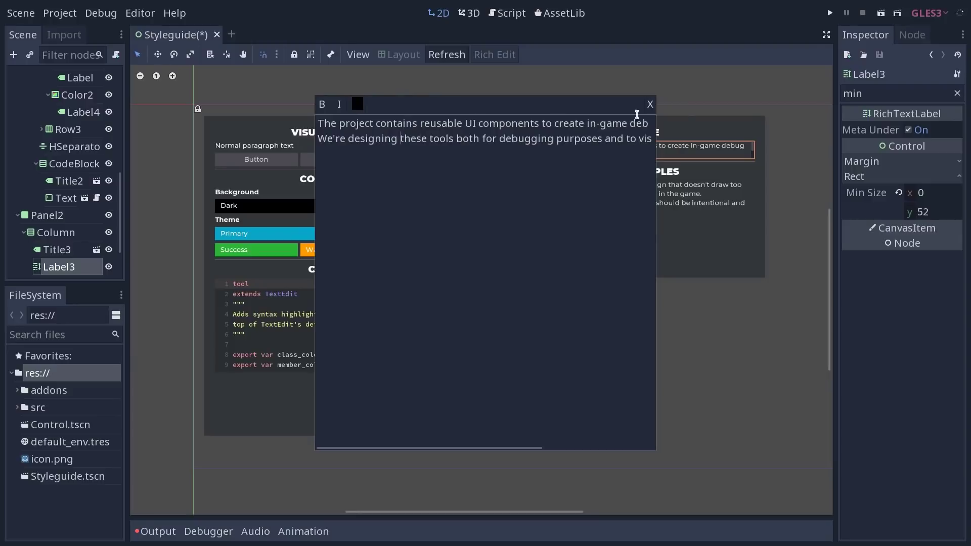
left_click(650, 104)
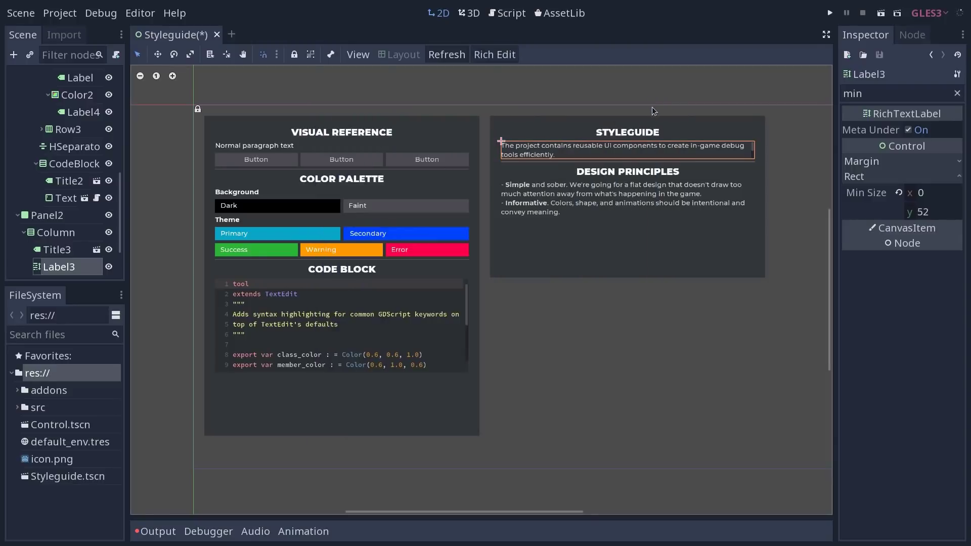
left_click(505, 57)
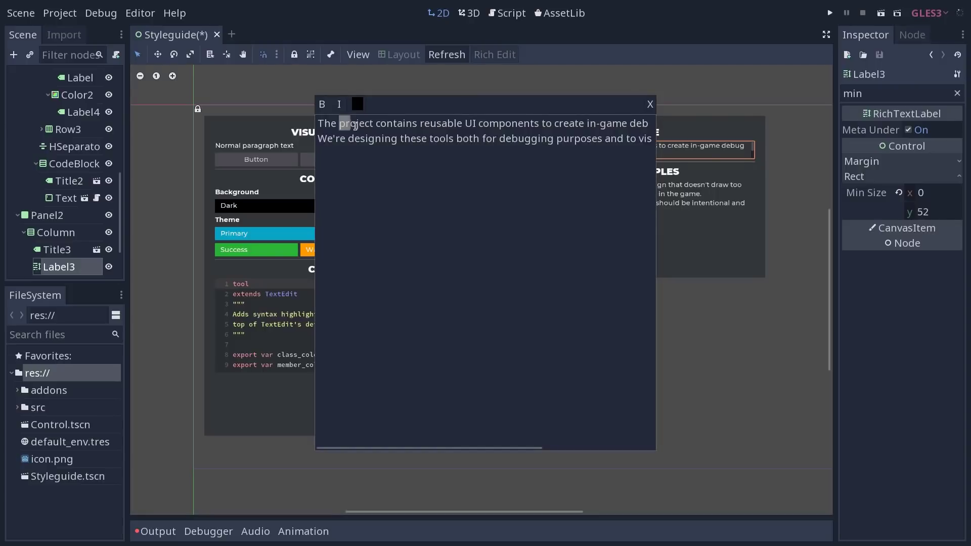
Step: Make the word 'project' bold and the word 'these' italic
double_click(357, 125)
left_click(322, 104)
double_click(407, 139)
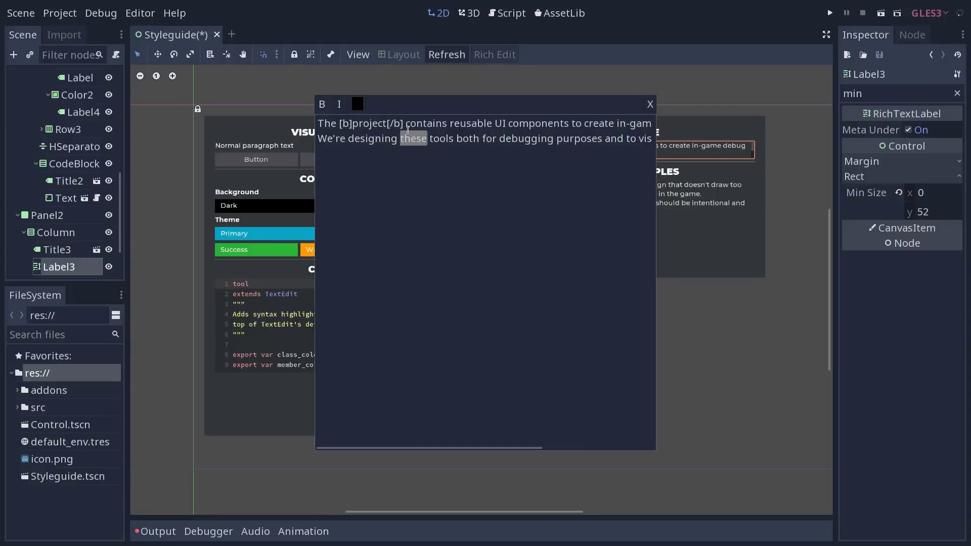
left_click(339, 104)
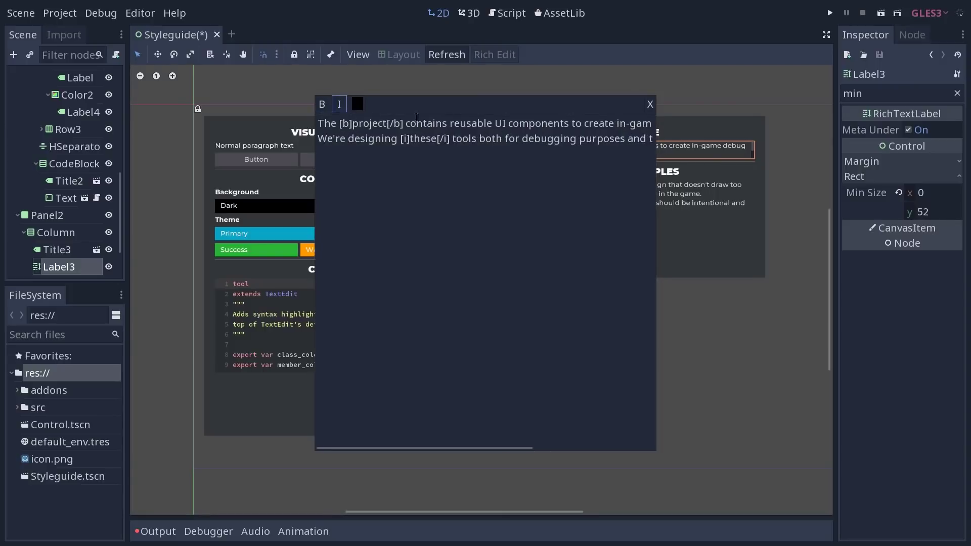
Step: Color the word 'reusable' blue (#1a18c3) and close the rich text editor
double_click(471, 124)
left_click(358, 104)
left_click(318, 82)
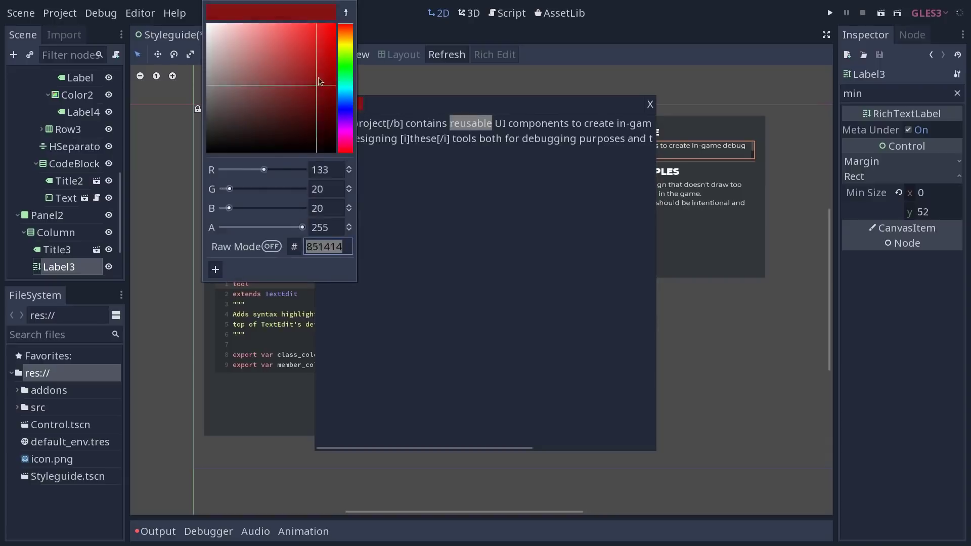
left_click_drag(319, 81, 319, 54)
left_click_drag(346, 134, 349, 112)
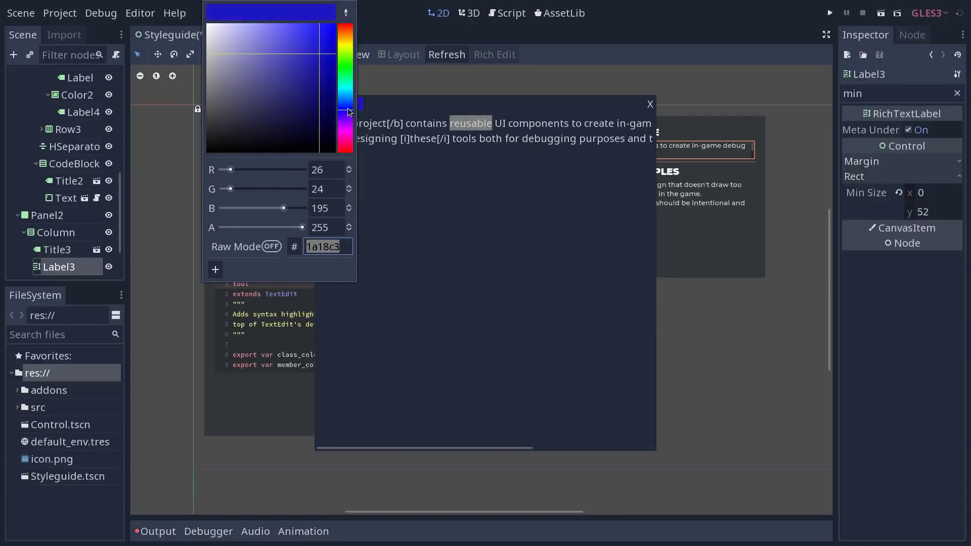
left_click(650, 104)
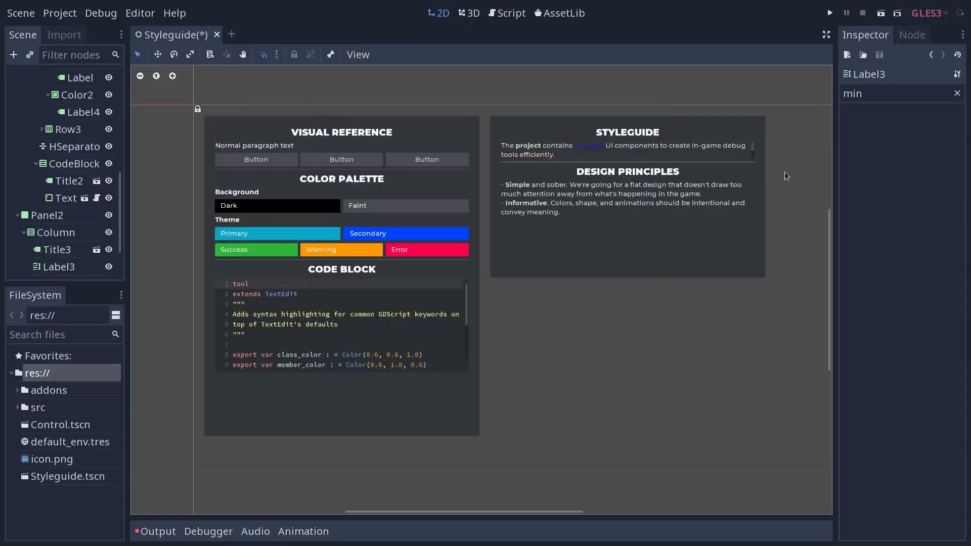
Step: Zoom in on the formatted intro paragraph to inspect it, then zoom back out
left_click(554, 149)
key("ctrl+equal")
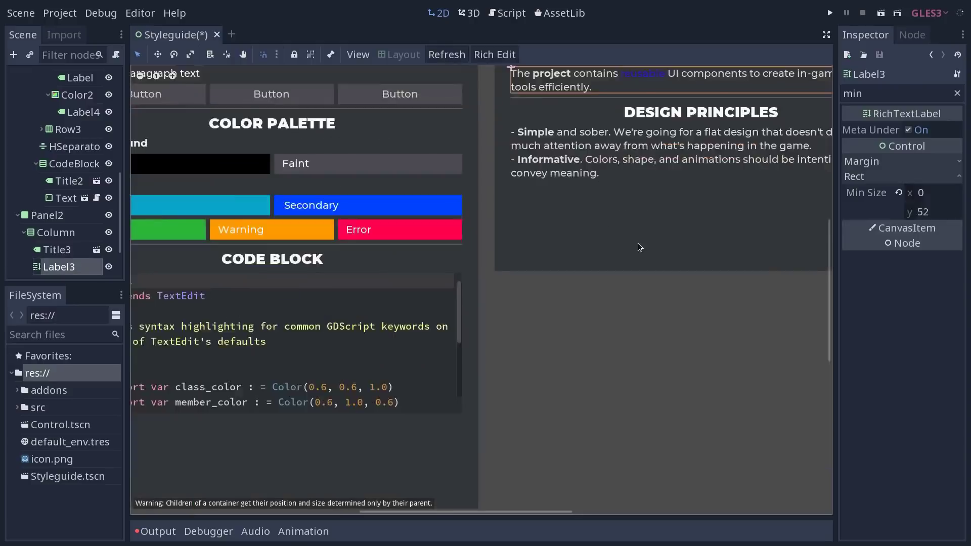
scroll(640, 247, "up", 1)
scroll(579, 245, "up", 1)
scroll(507, 257, "up", 5)
scroll(510, 292, "down", 1)
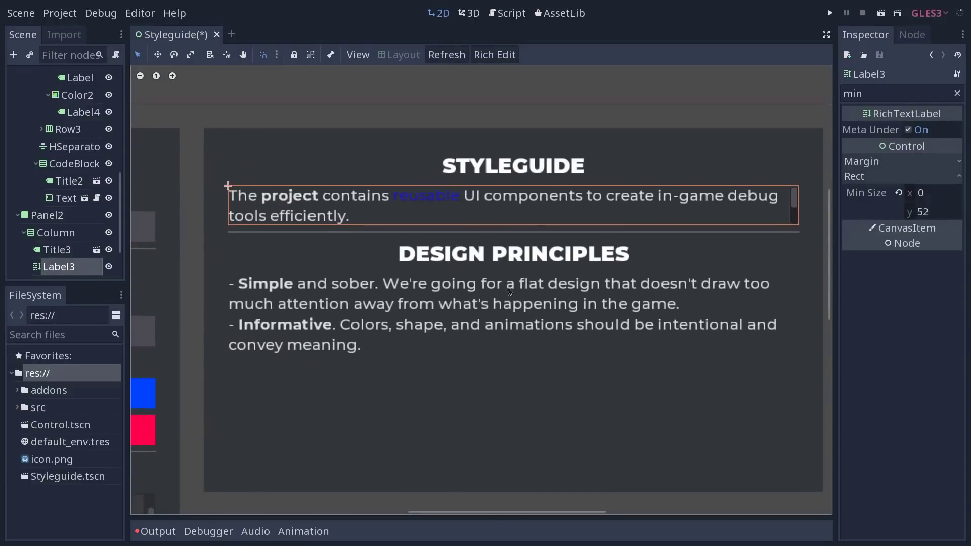
key("ctrl+minus")
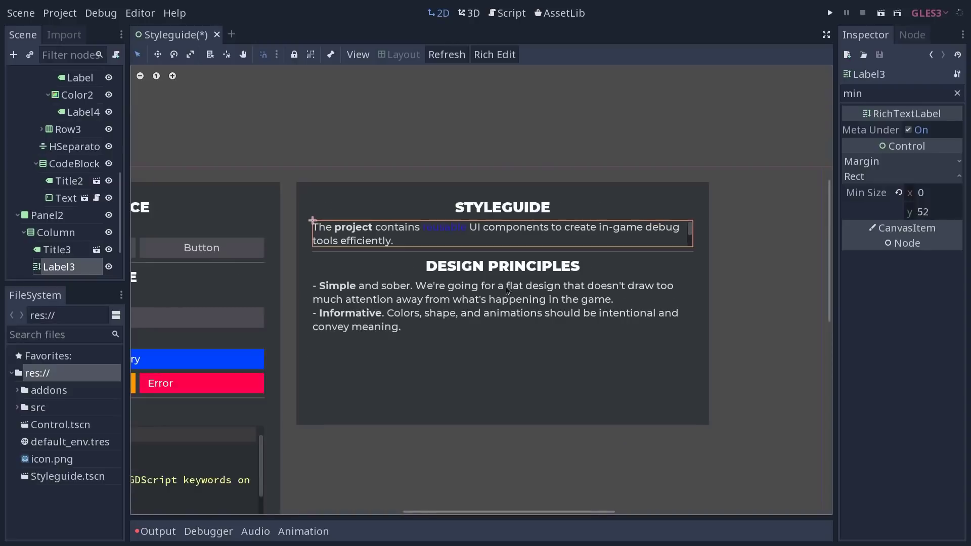
left_click(733, 170)
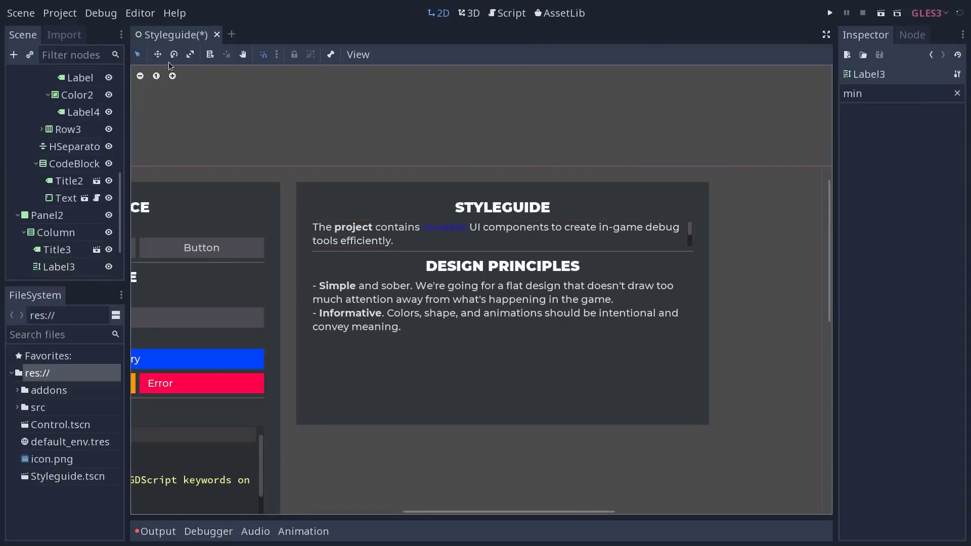
left_click(66, 14)
left_click(81, 32)
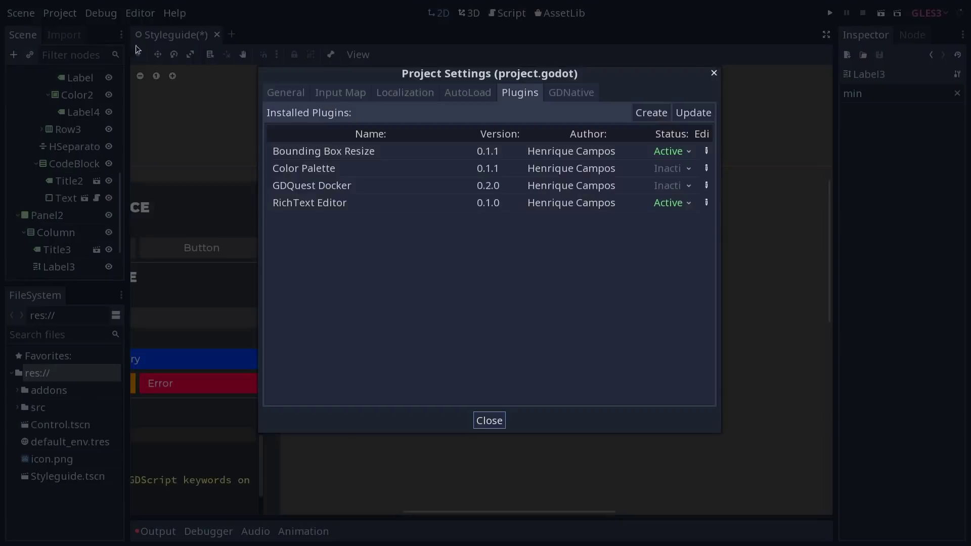
left_click(322, 172)
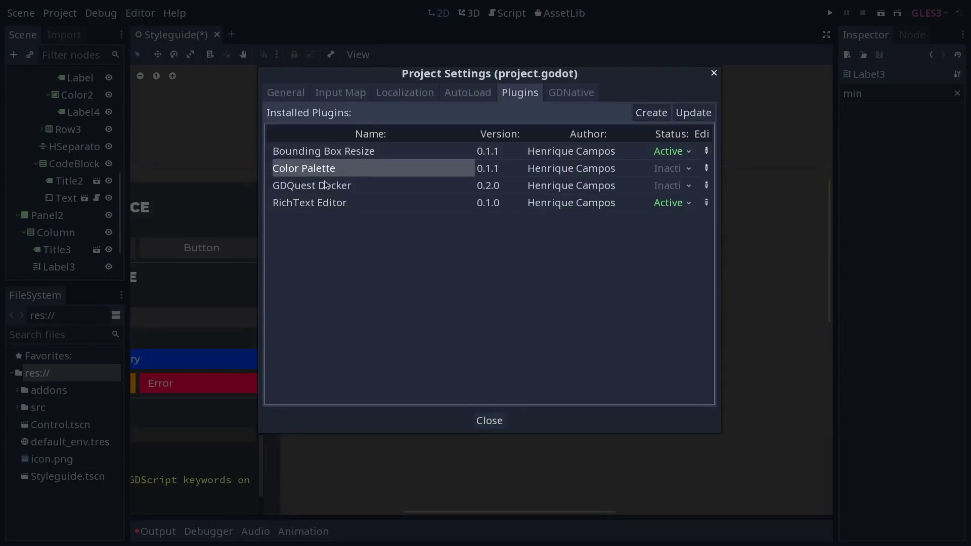
left_click(326, 187)
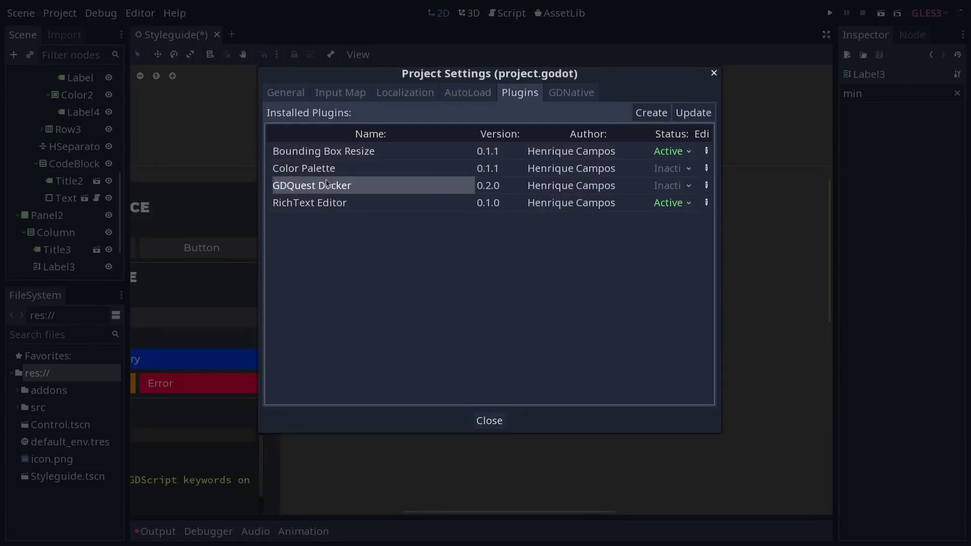
left_click(323, 171)
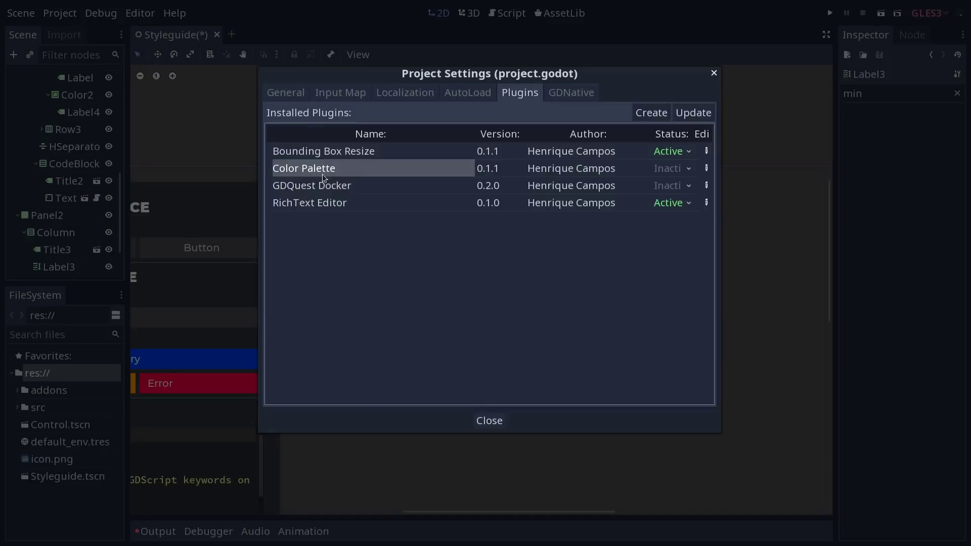
key("Escape")
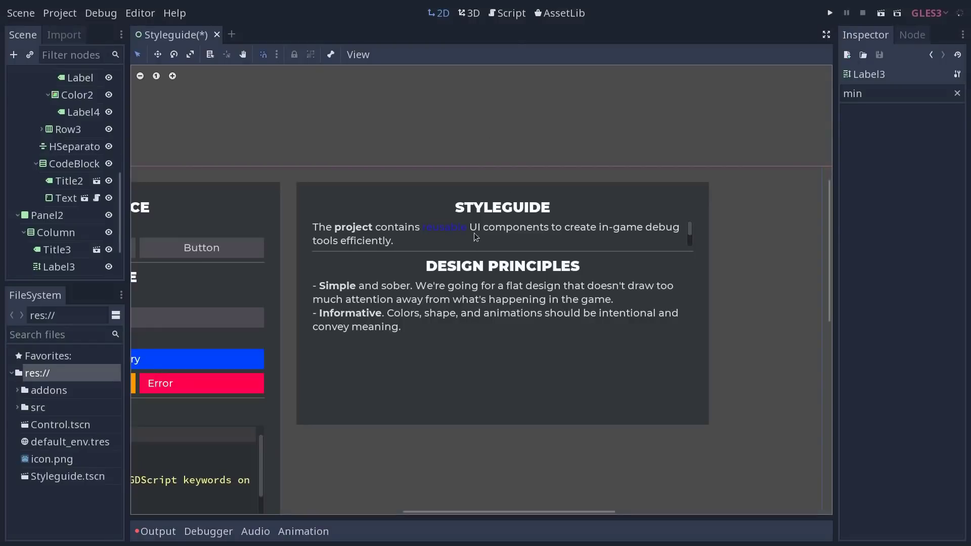
left_click(476, 237)
left_click(487, 54)
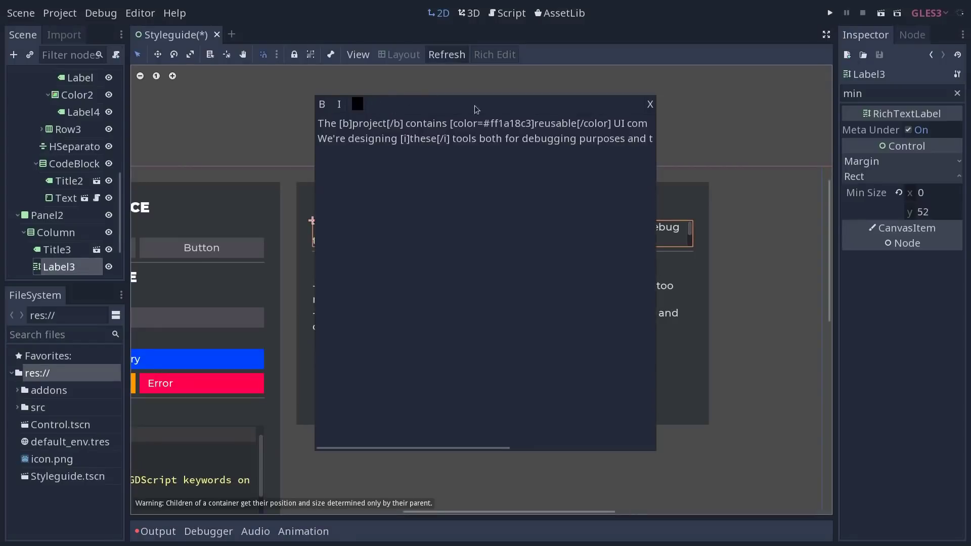
left_click(675, 195)
left_click(81, 33)
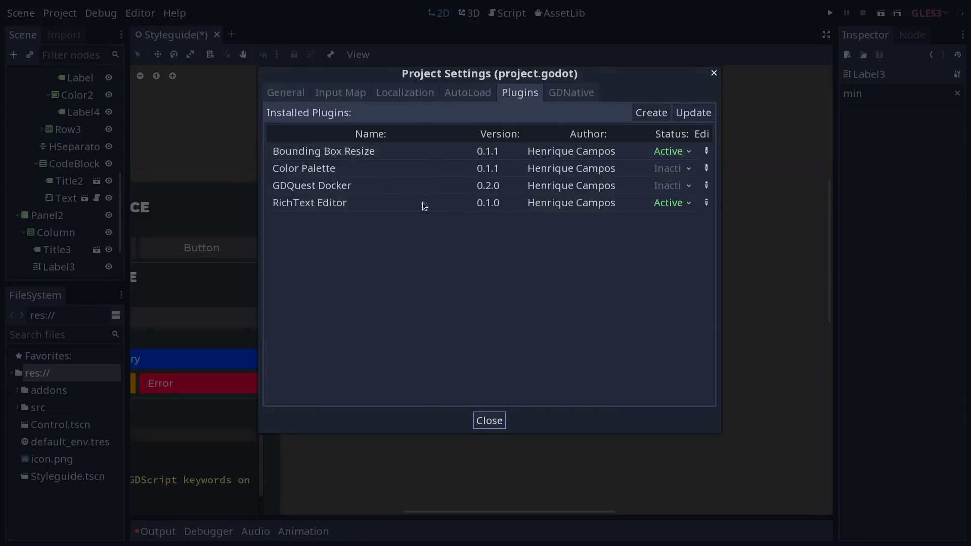
left_click(418, 193)
left_click(410, 203)
left_click(376, 168)
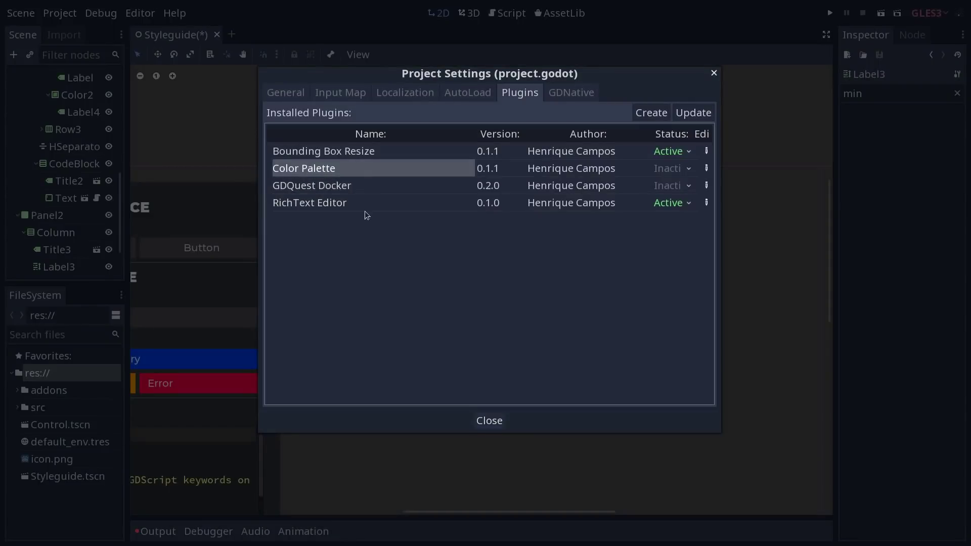
left_click(370, 203)
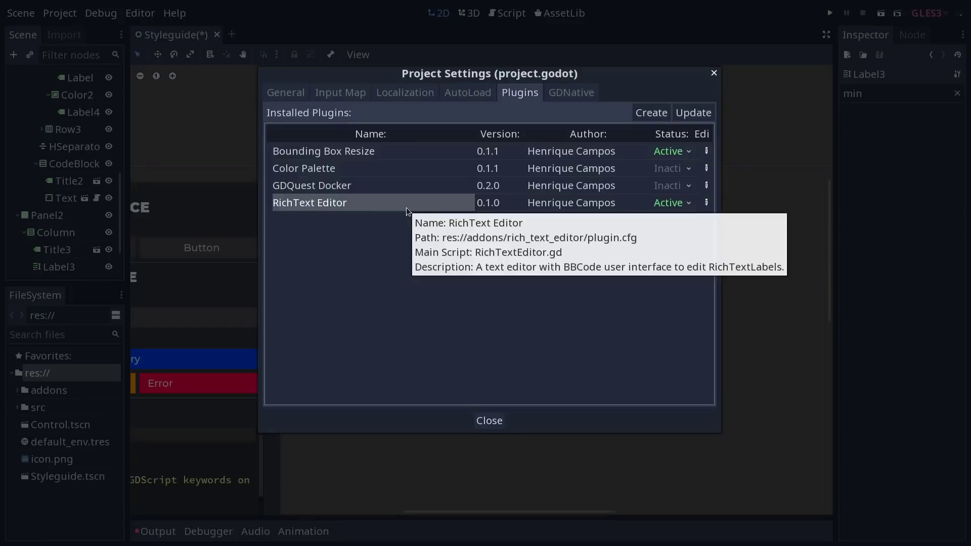
left_click(343, 189)
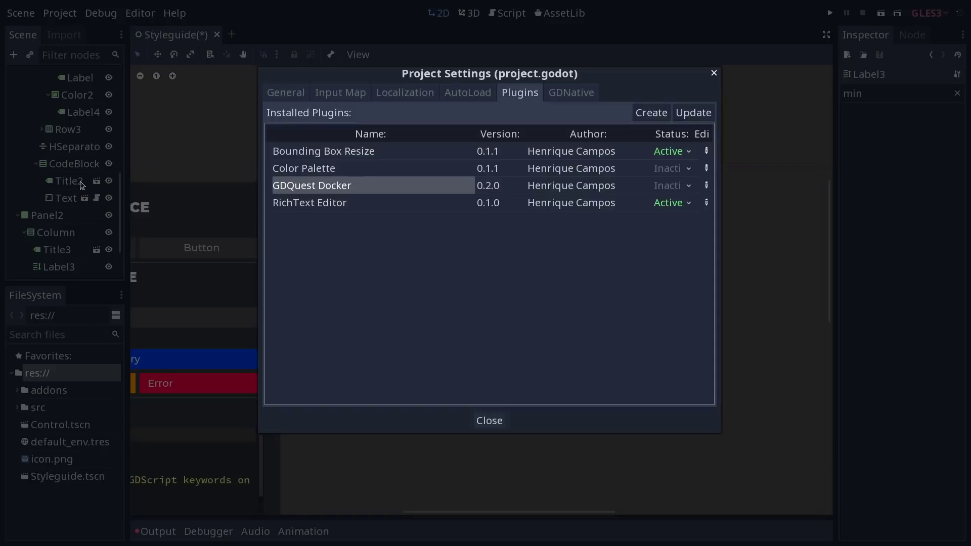
left_click(490, 421)
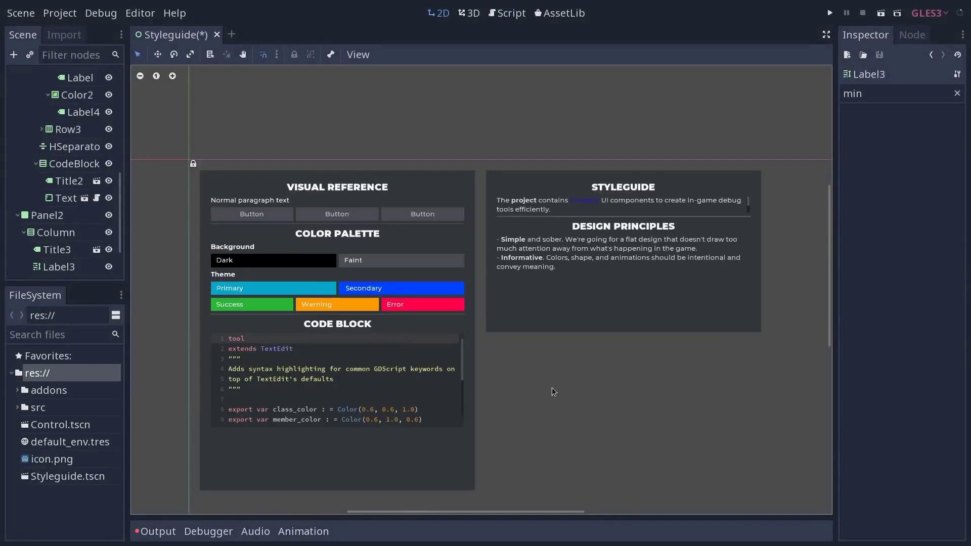